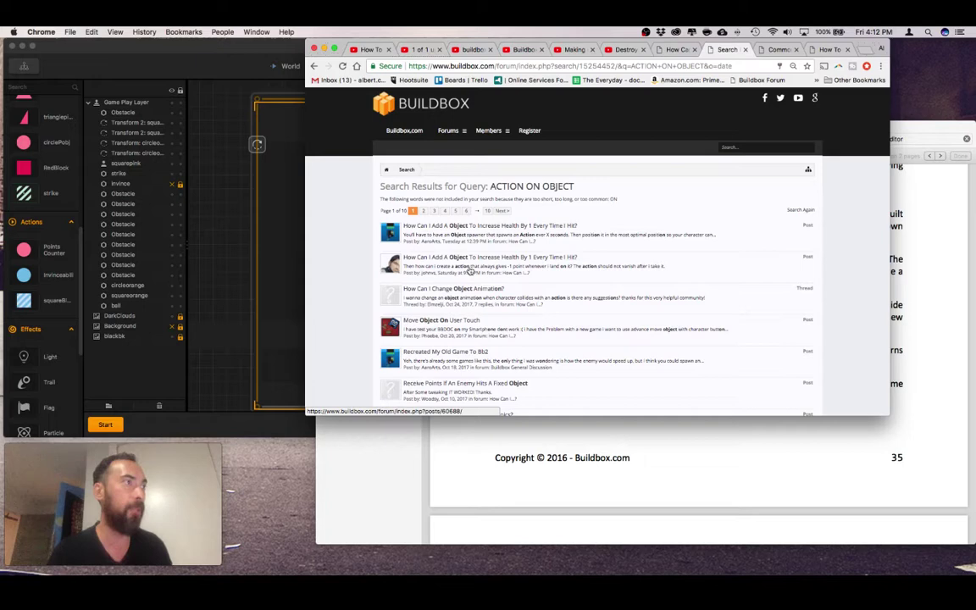
- Skim the forum search results, minimize the browser and PDF manual, and move the Game Dev file window beside the game editor
scroll(461, 267, "down", 2)
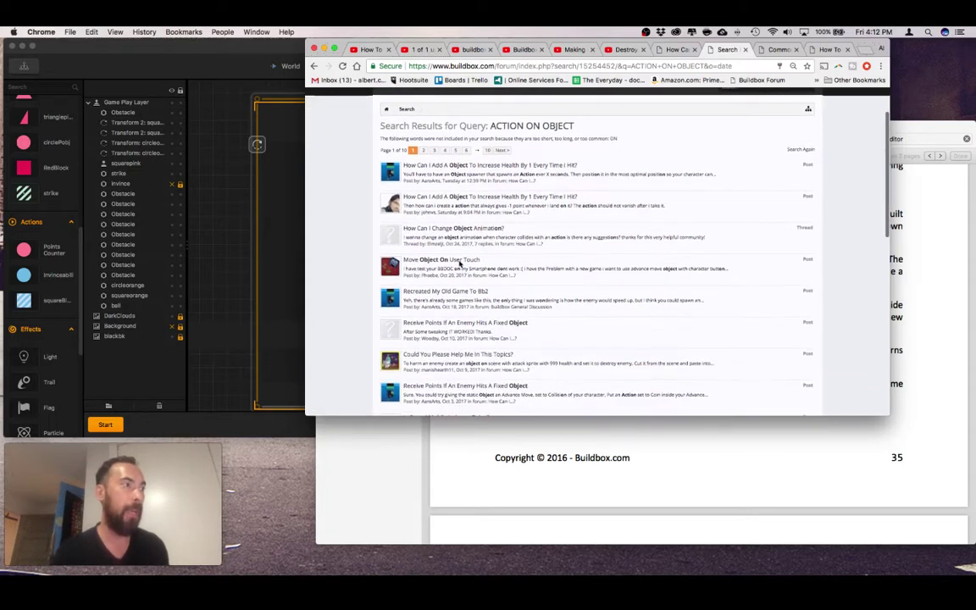
scroll(460, 265, "up", 2)
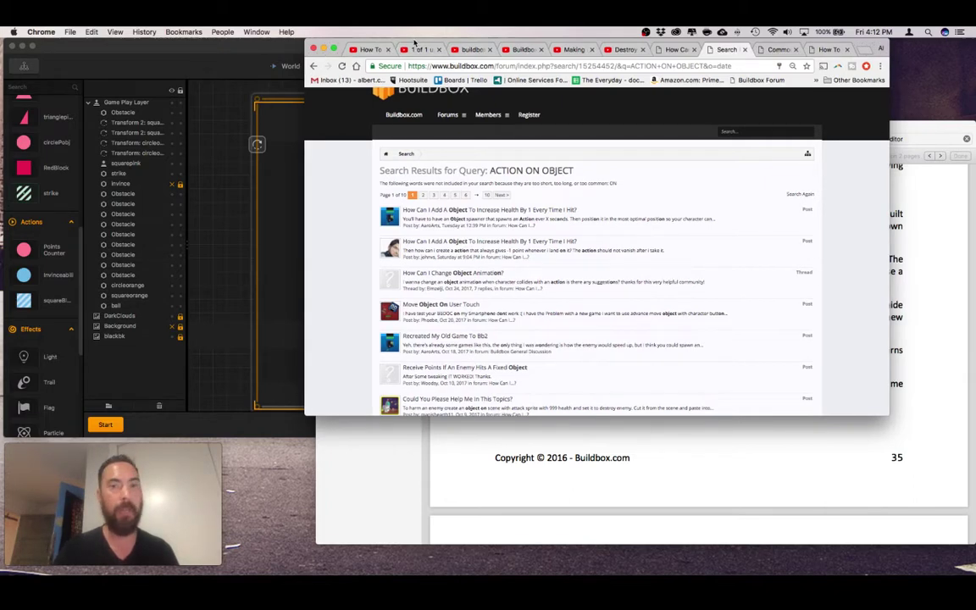
key("super+m")
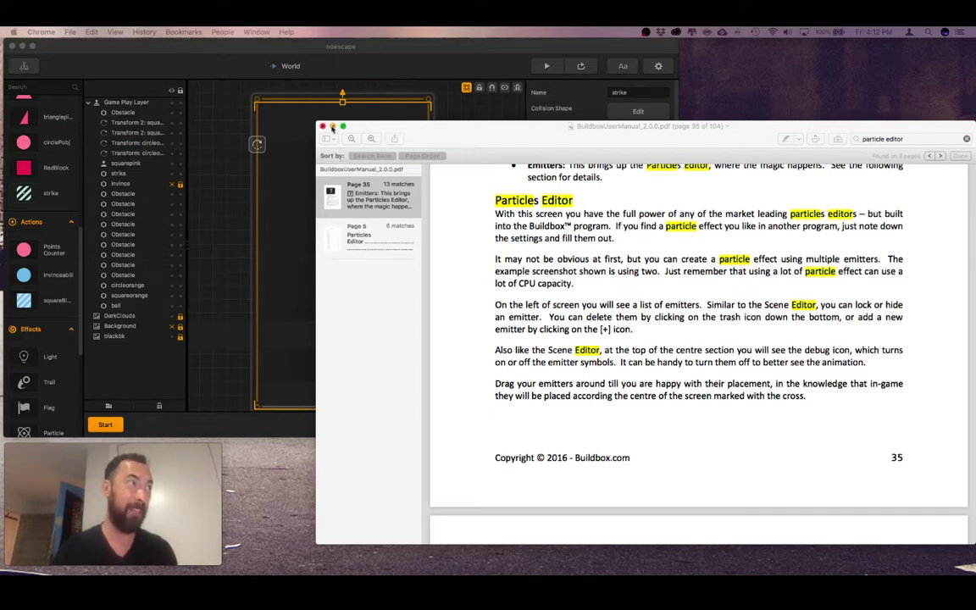
key("super+m")
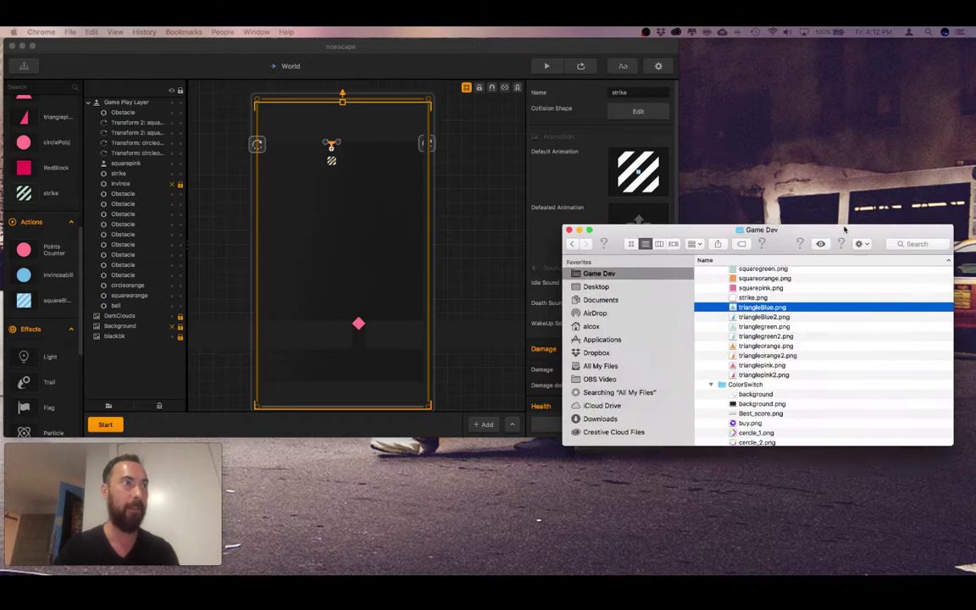
left_click_drag(850, 225, 861, 110)
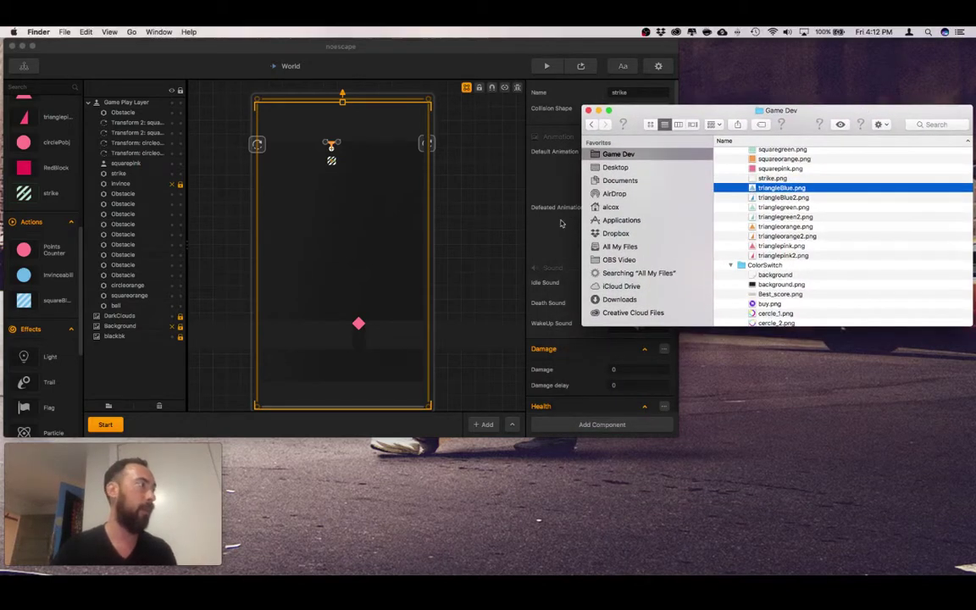
- Select the striped strike object in the World scene to view its enemy and spawner settings
left_click(317, 260)
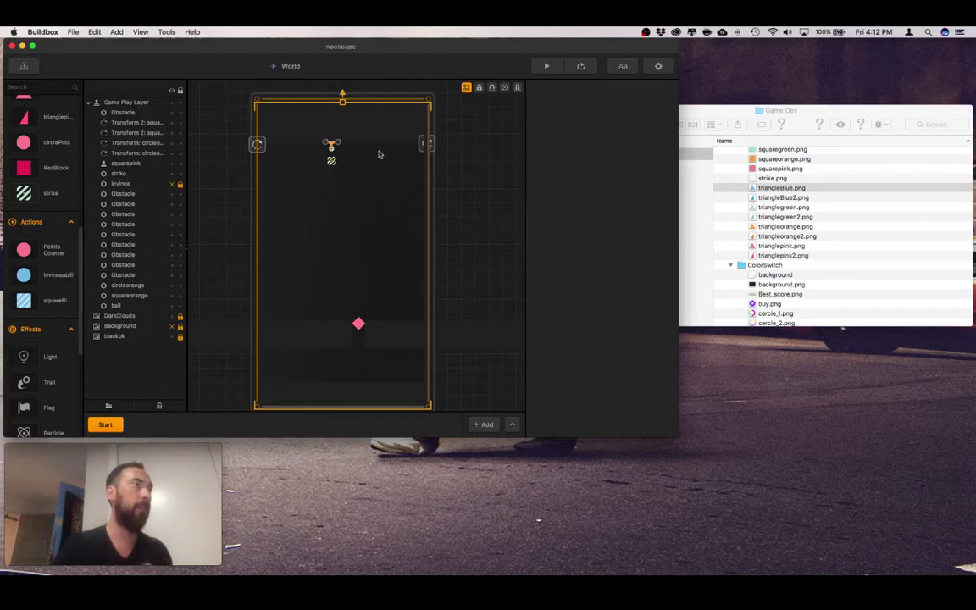
left_click(333, 161)
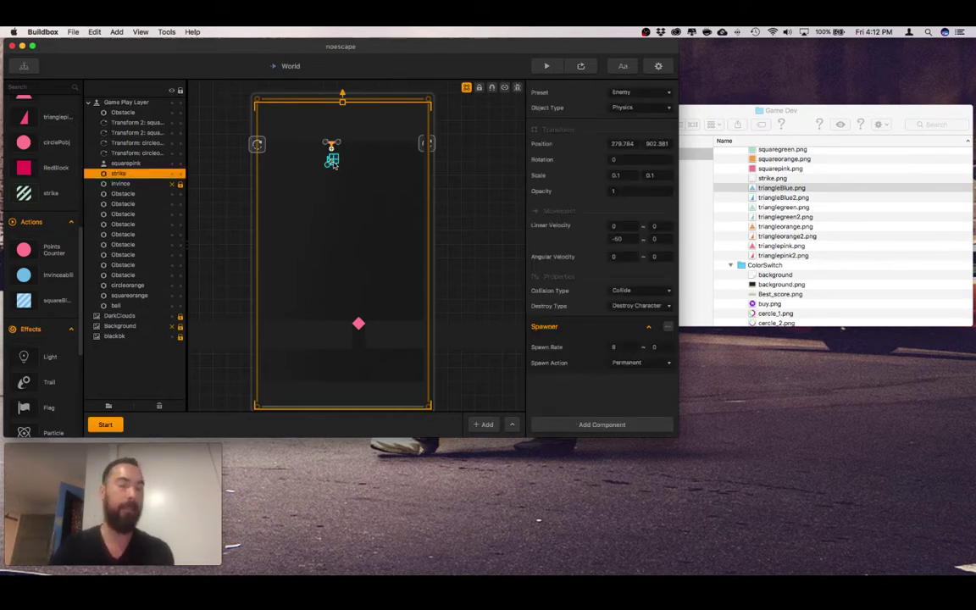
key("super+h")
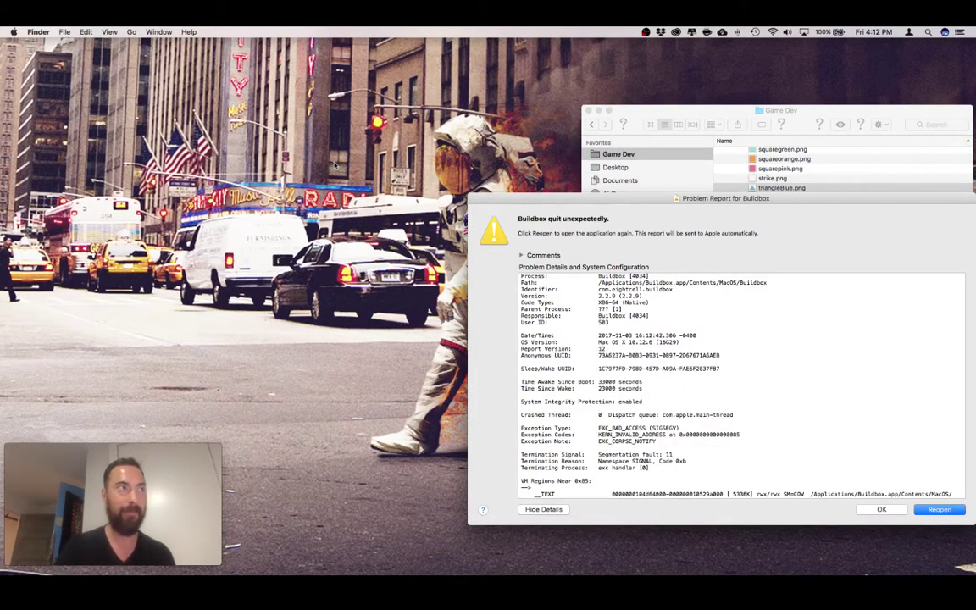
- Reopen Buildbox from the crash report and open the World scene from the noescape mind map
left_click_drag(628, 200, 352, 159)
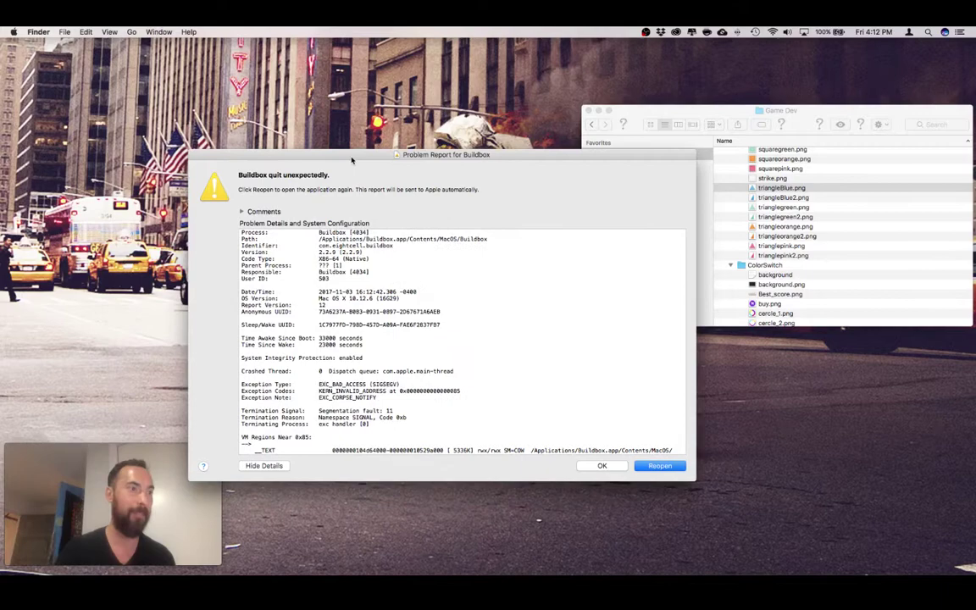
left_click(659, 465)
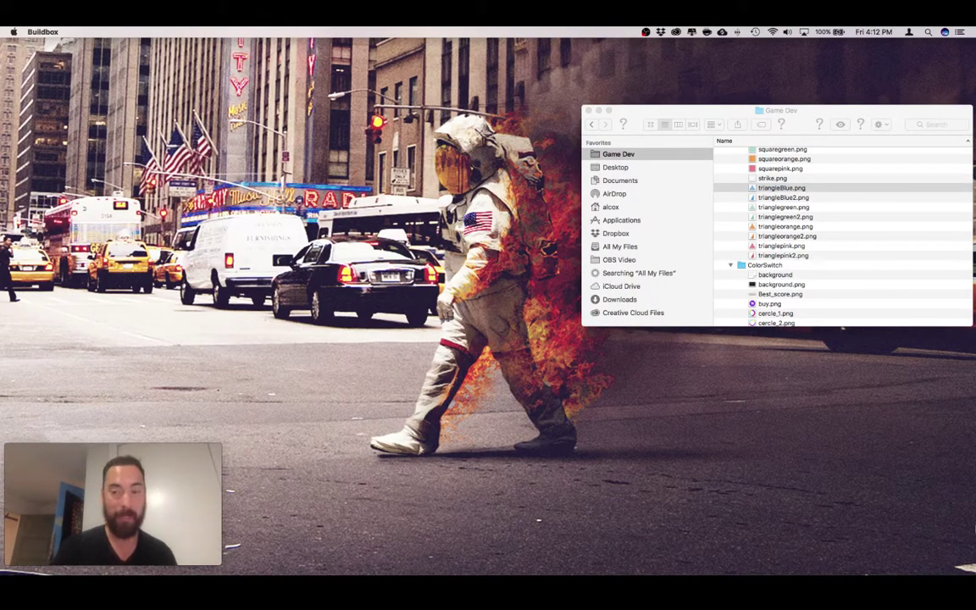
left_click(492, 306)
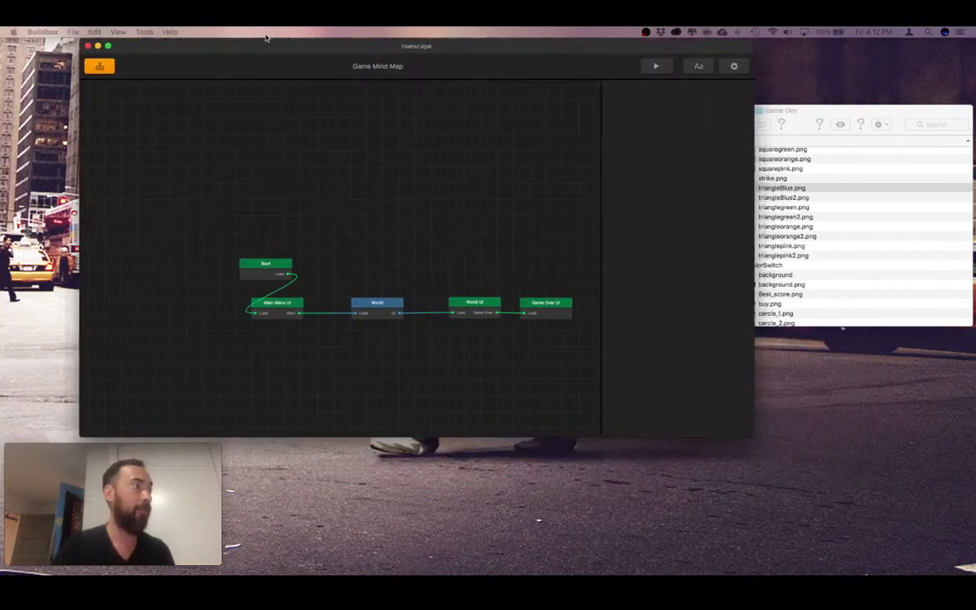
left_click_drag(268, 39, 201, 41)
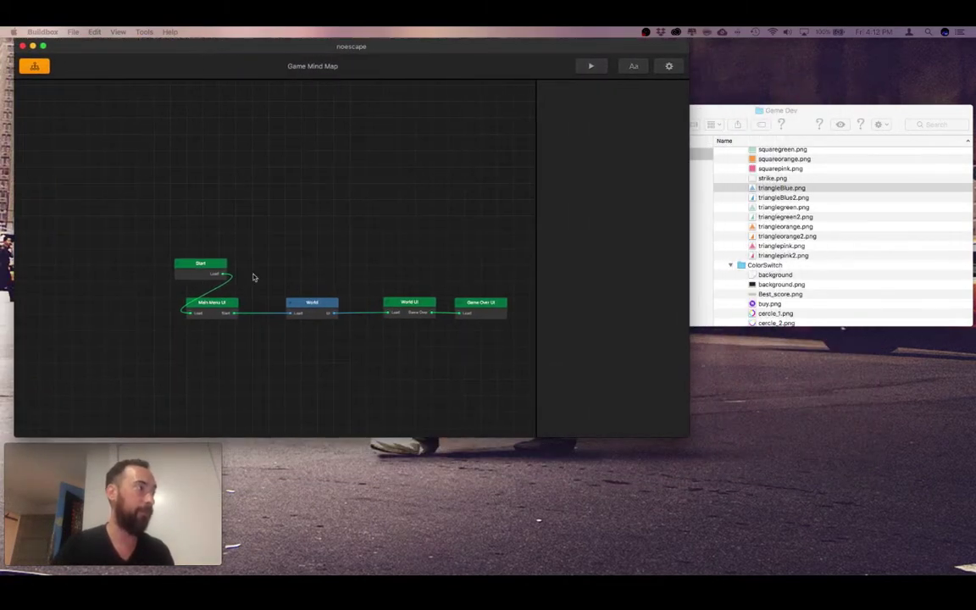
double_click(311, 314)
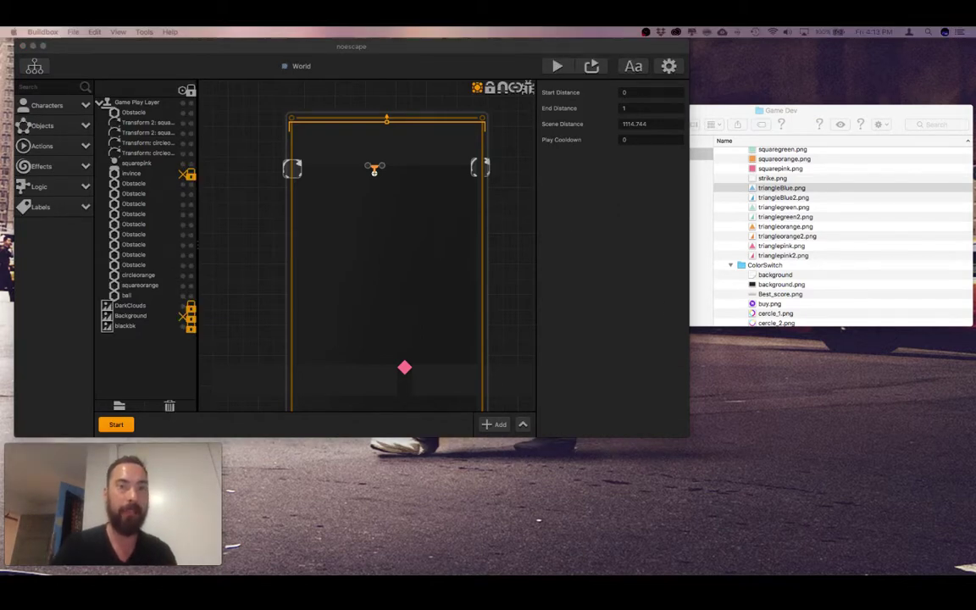
- Preview the game with the debug view turned off and play a round until game over
left_click(556, 66)
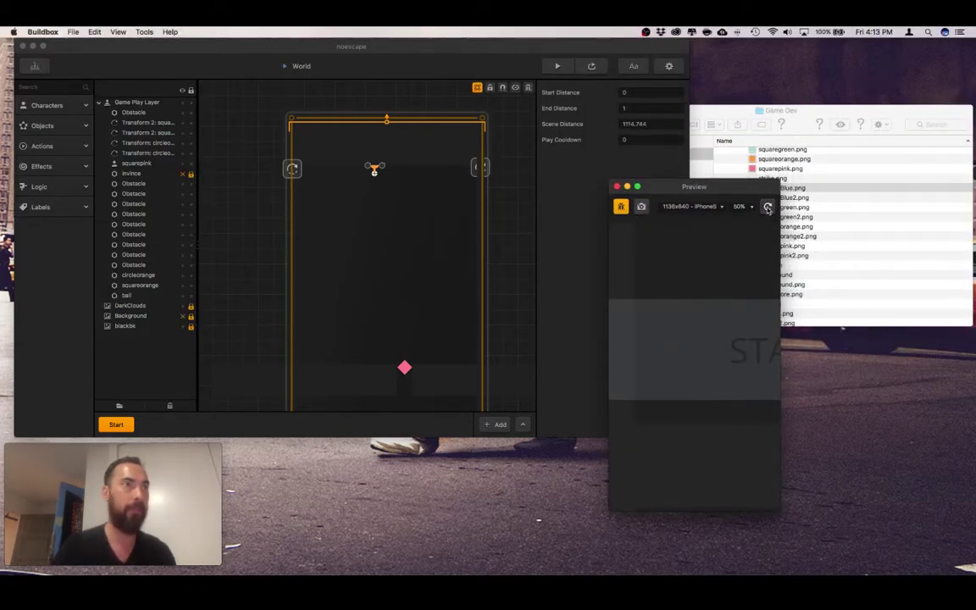
left_click(768, 206)
left_click(702, 434)
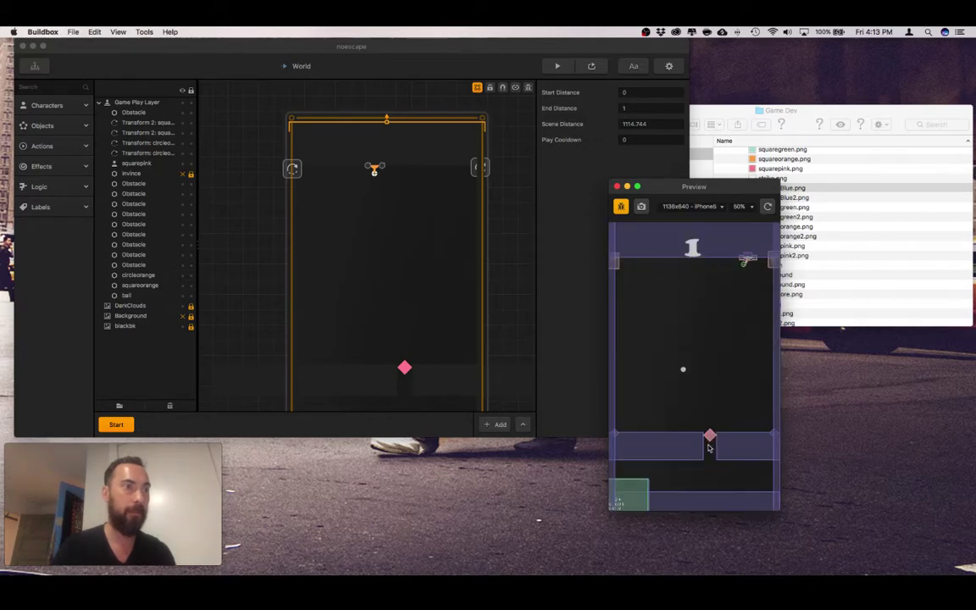
left_click(619, 207)
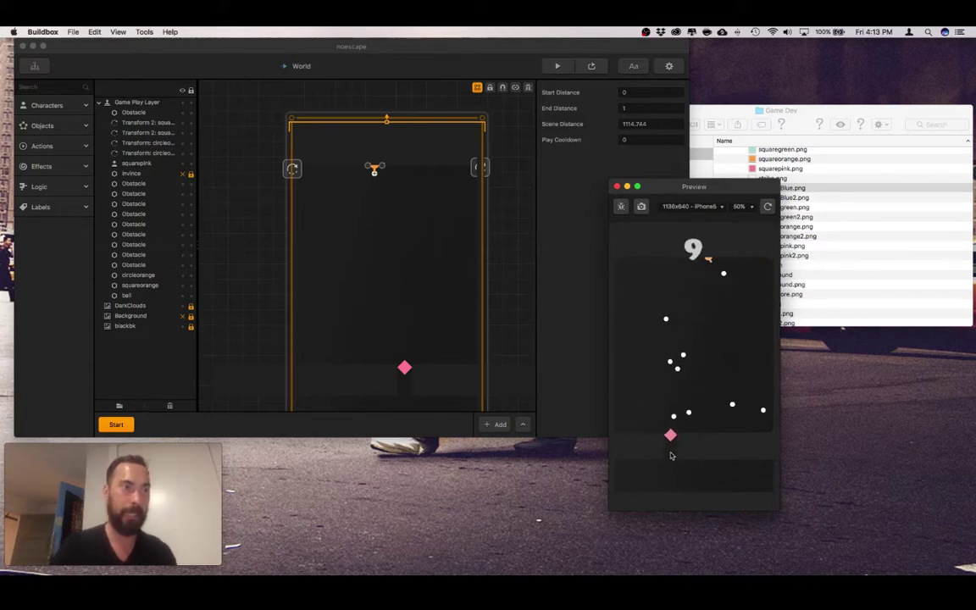
left_click_drag(671, 456, 685, 456)
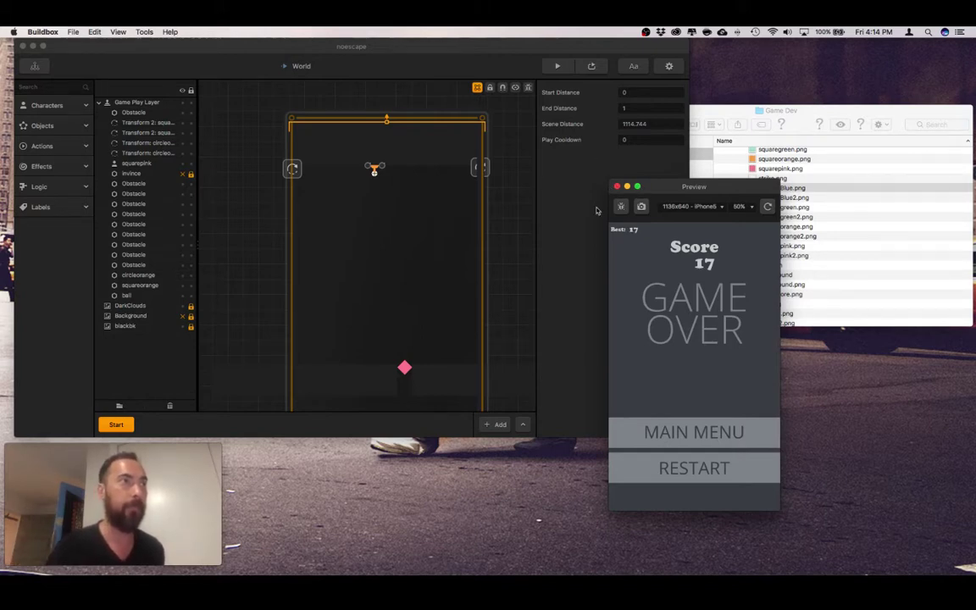
left_click_drag(665, 187, 632, 200)
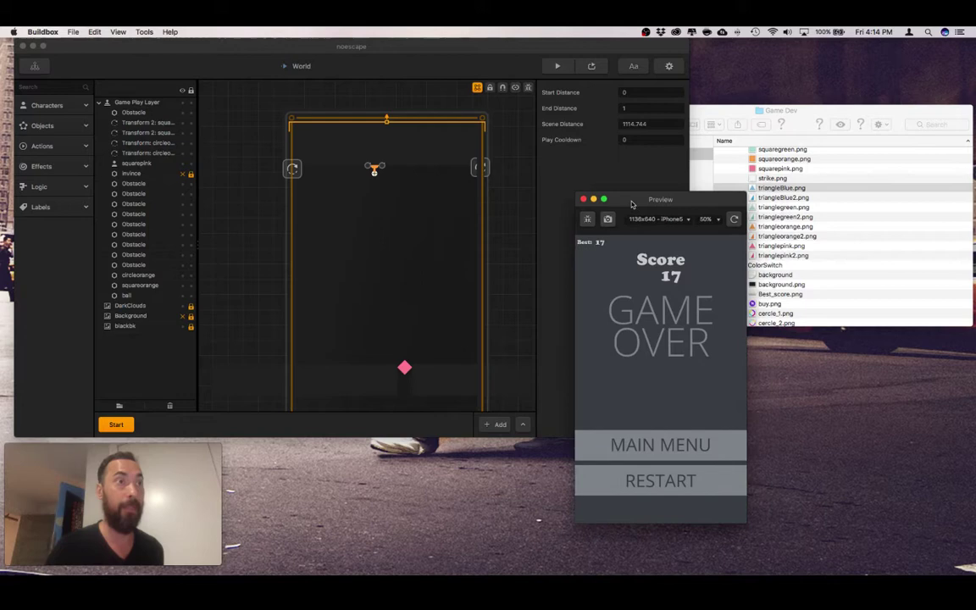
- Import squareBlueTap.png from the Game Dev folder into the World scene as an action
left_click(900, 238)
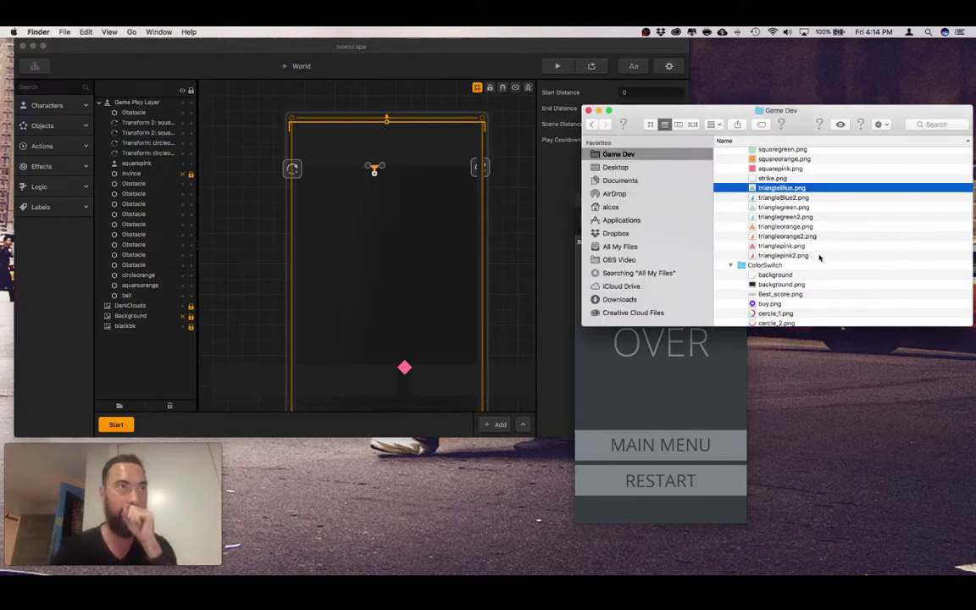
scroll(779, 237, "up", 4)
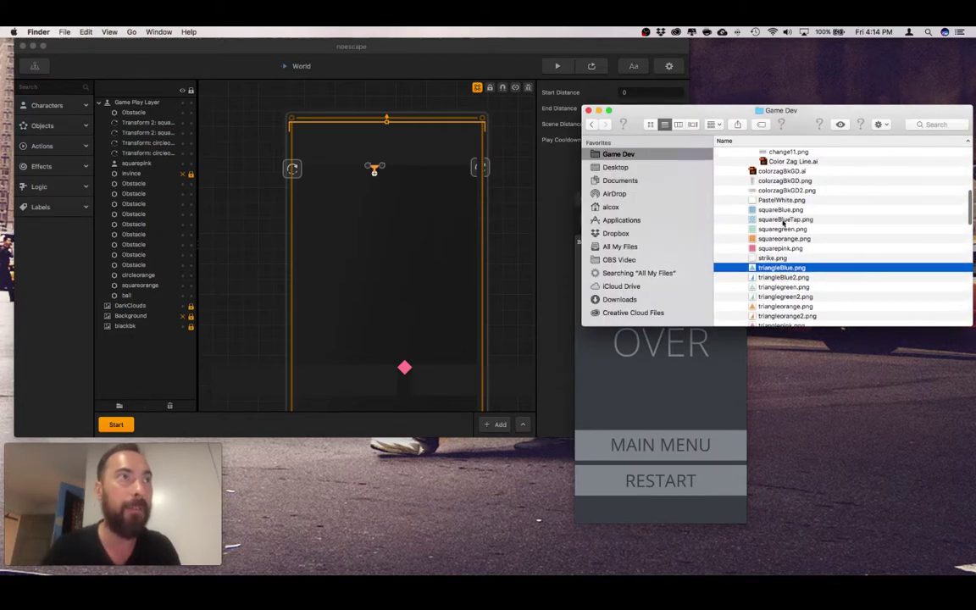
left_click(785, 220)
left_click_drag(784, 220, 340, 359)
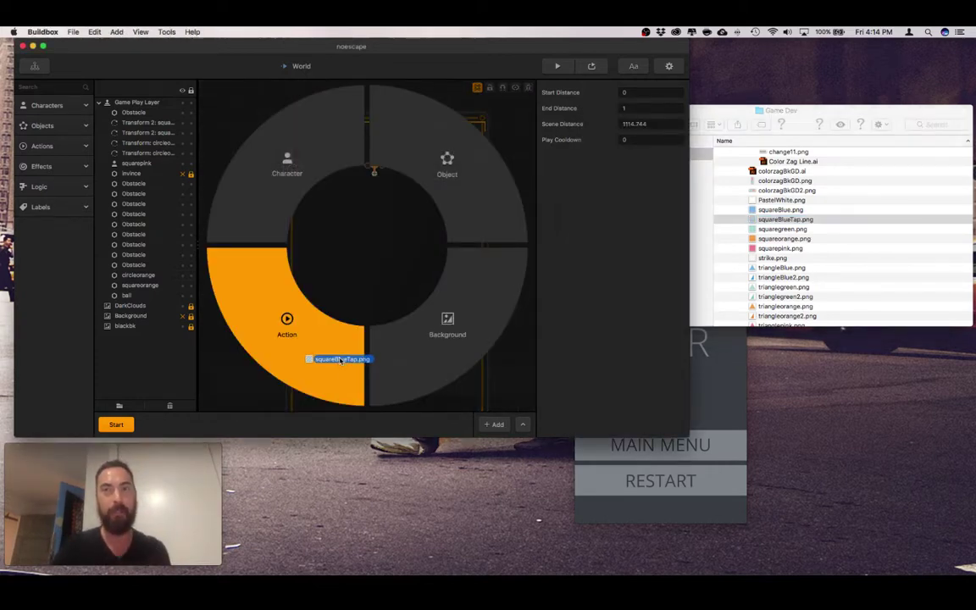
left_click_drag(340, 359, 317, 362)
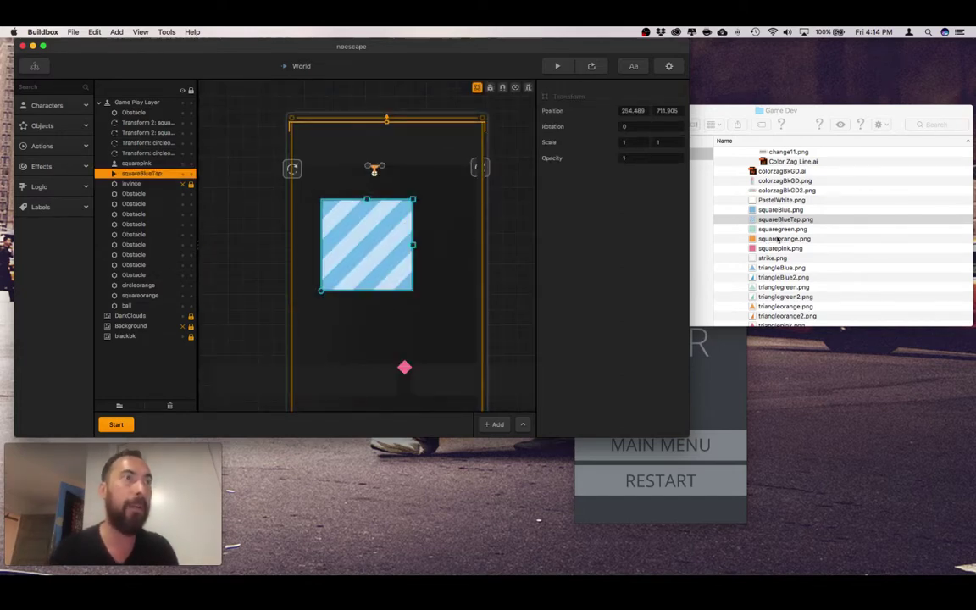
- Import strike.png from the Game Dev folder into the World scene as an object
scroll(777, 240, "up", 5)
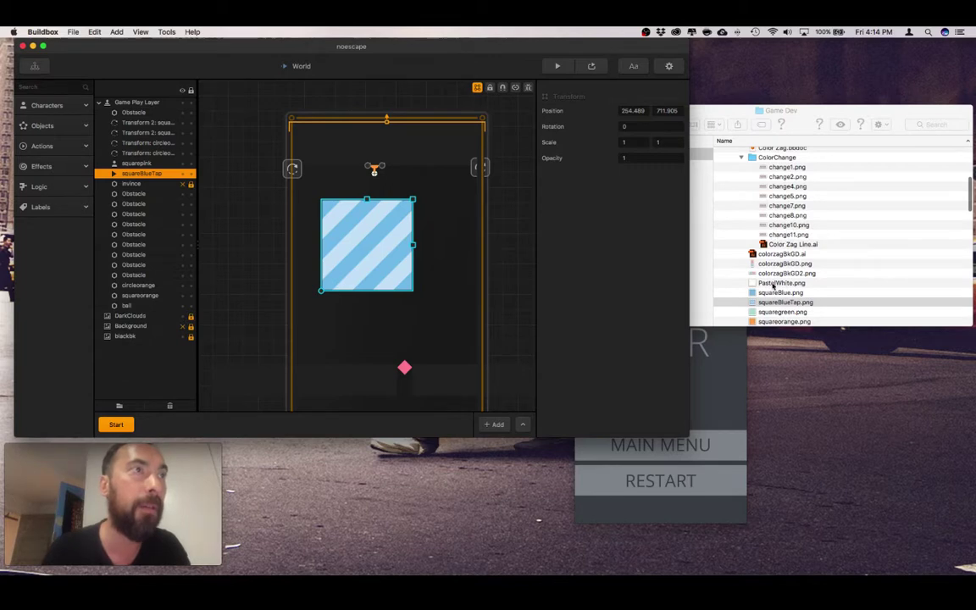
left_click(773, 287)
scroll(775, 286, "up", 5)
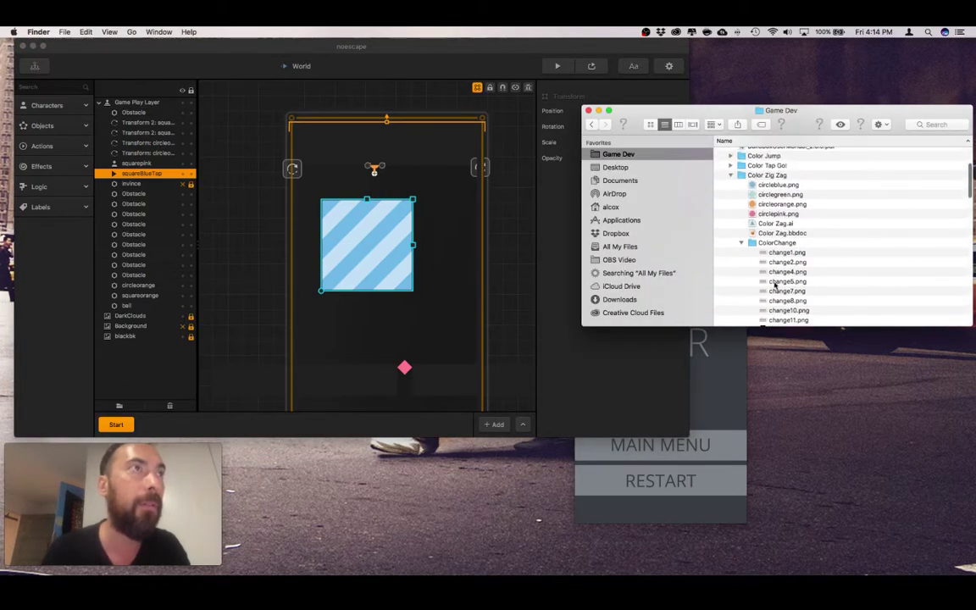
scroll(775, 286, "down", 8)
scroll(775, 286, "down", 1)
left_click_drag(772, 282, 457, 201)
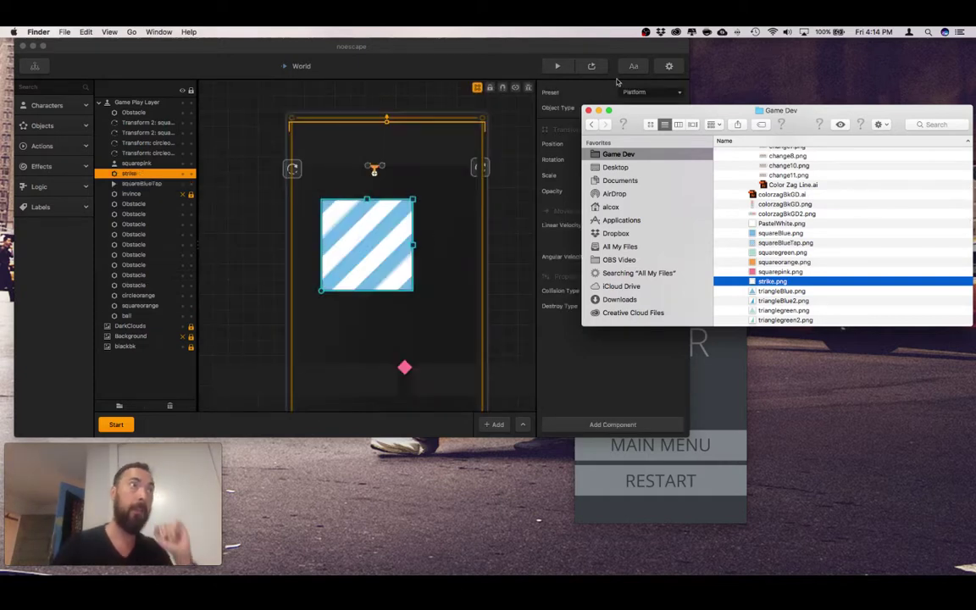
- Delete the placed strike object and squareBlueTap action from the World scene
left_click(399, 229)
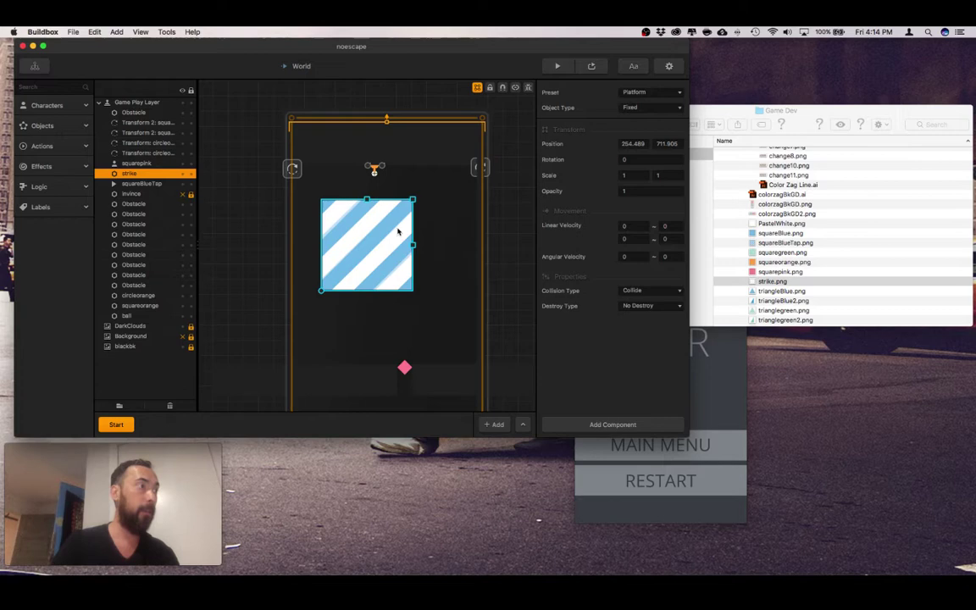
left_click(394, 244)
key("Delete")
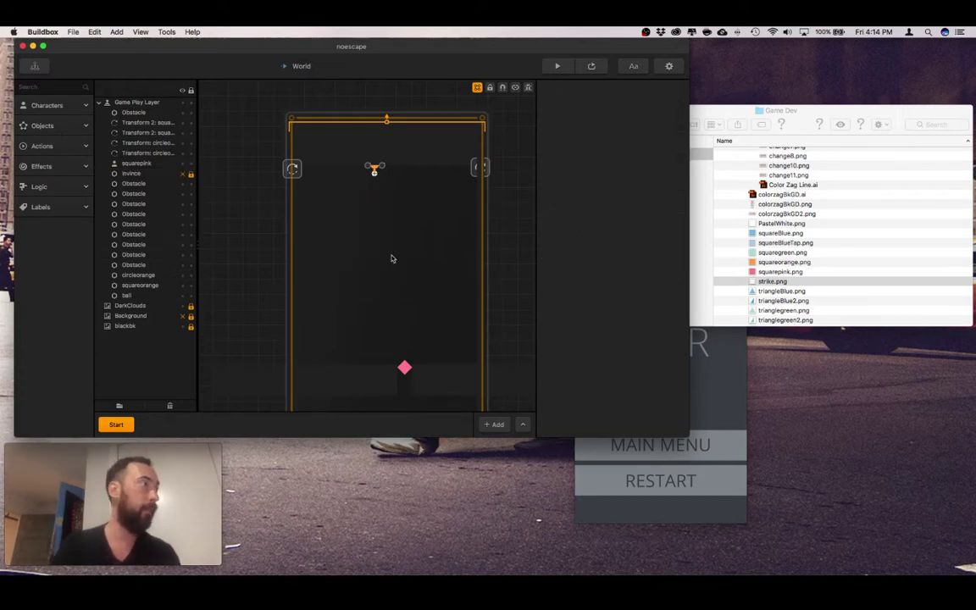
- Check the collision shape of the strike asset in the object library and add a Health component to it
left_click(59, 127)
scroll(53, 212, "down", 5)
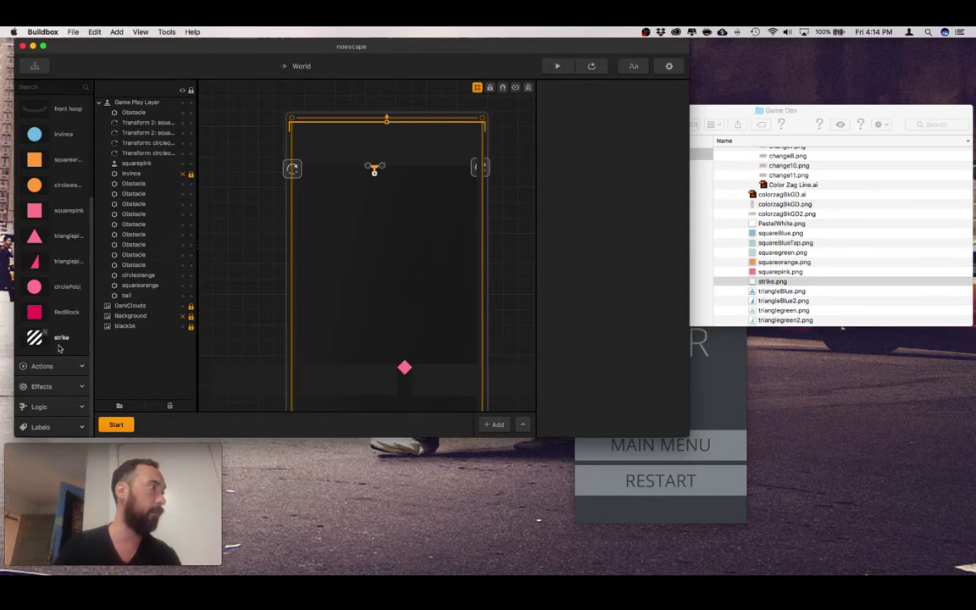
left_click(64, 339)
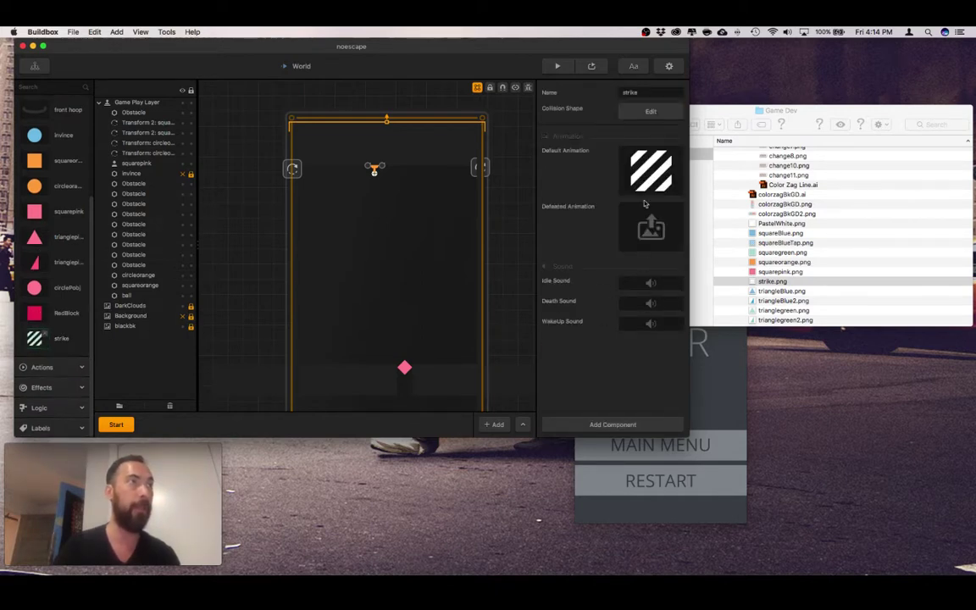
left_click(639, 112)
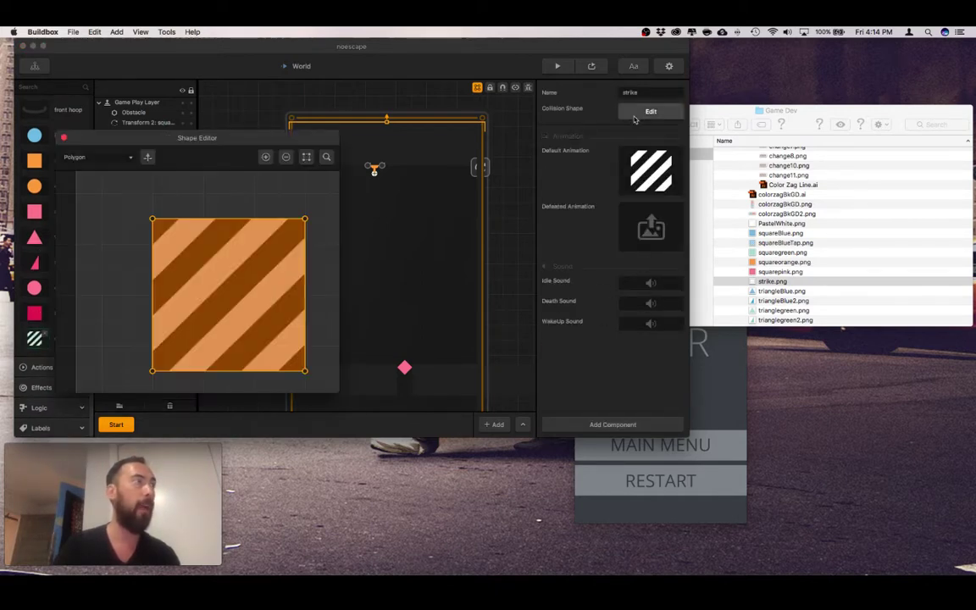
left_click(60, 127)
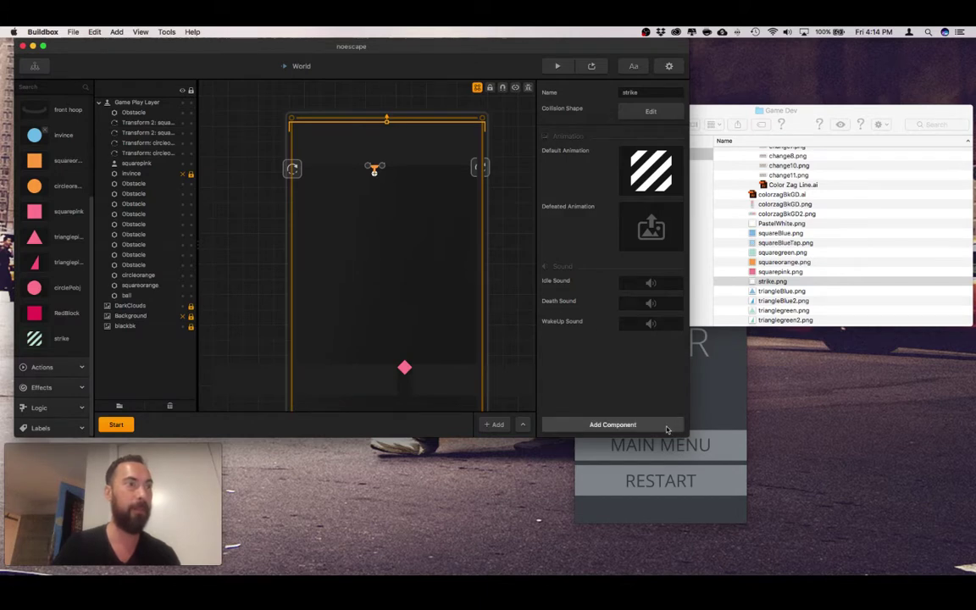
left_click(665, 425)
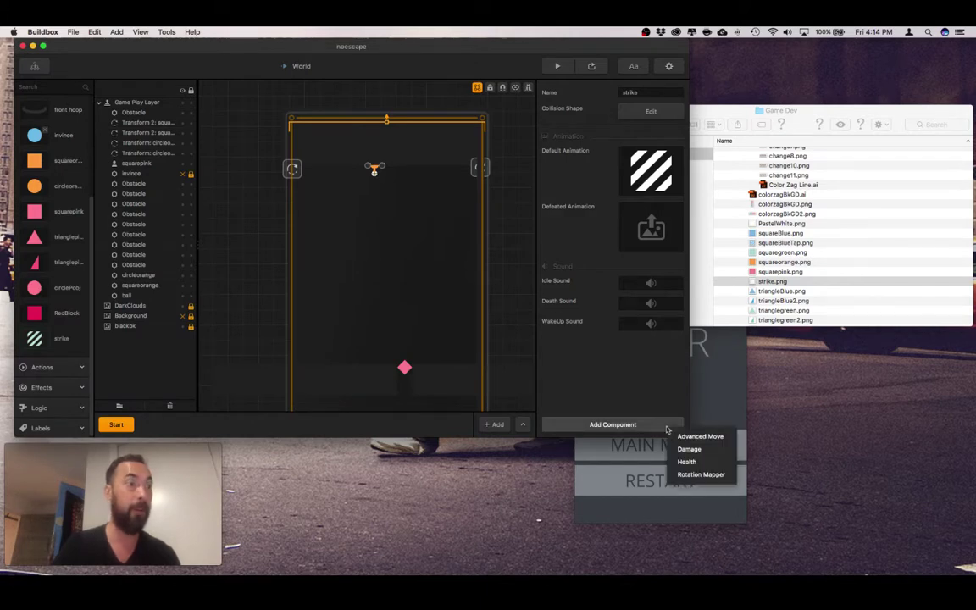
left_click(693, 462)
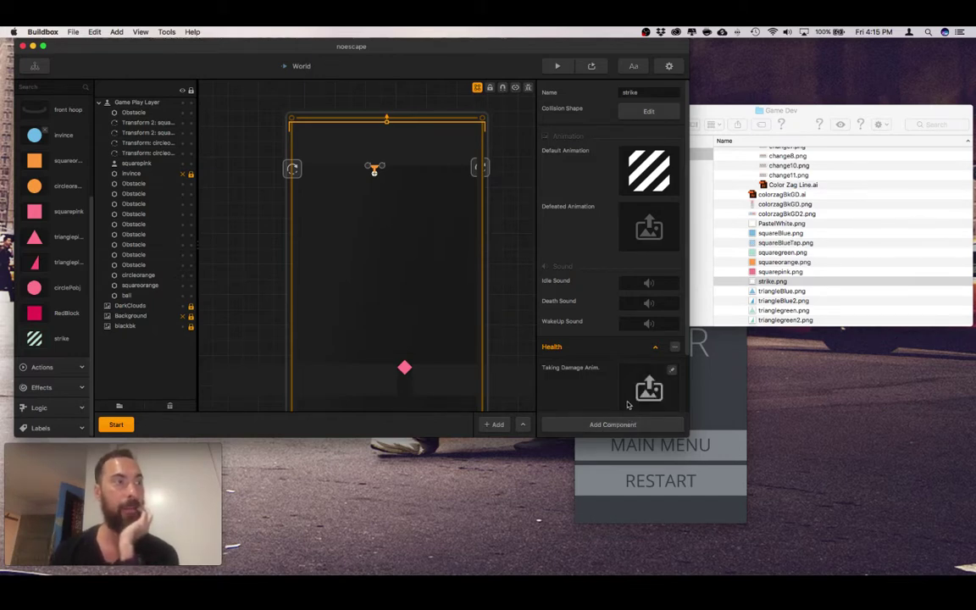
- Set the Health value of the strike asset's Health component to 0
scroll(626, 403, "down", 3)
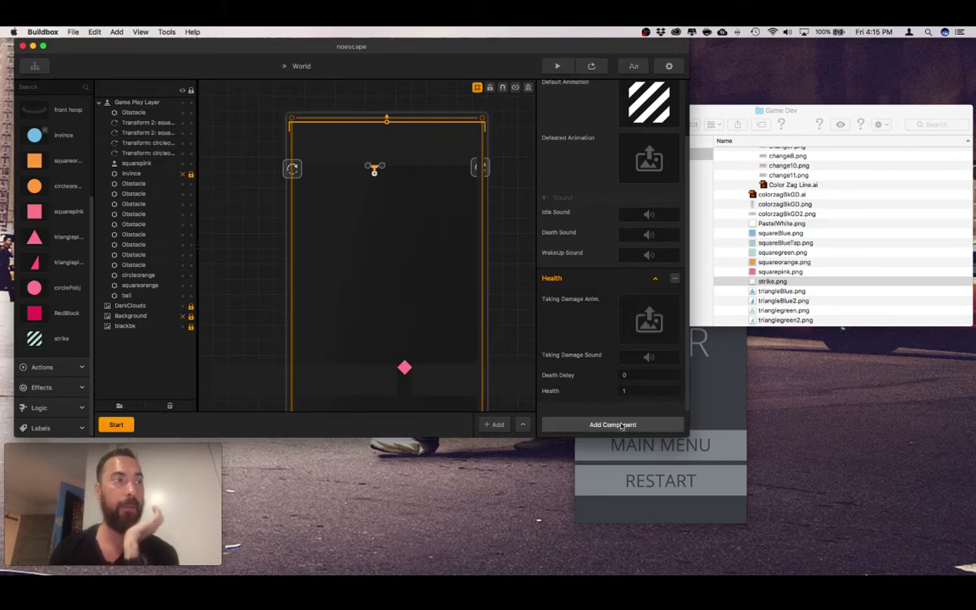
left_click(620, 425)
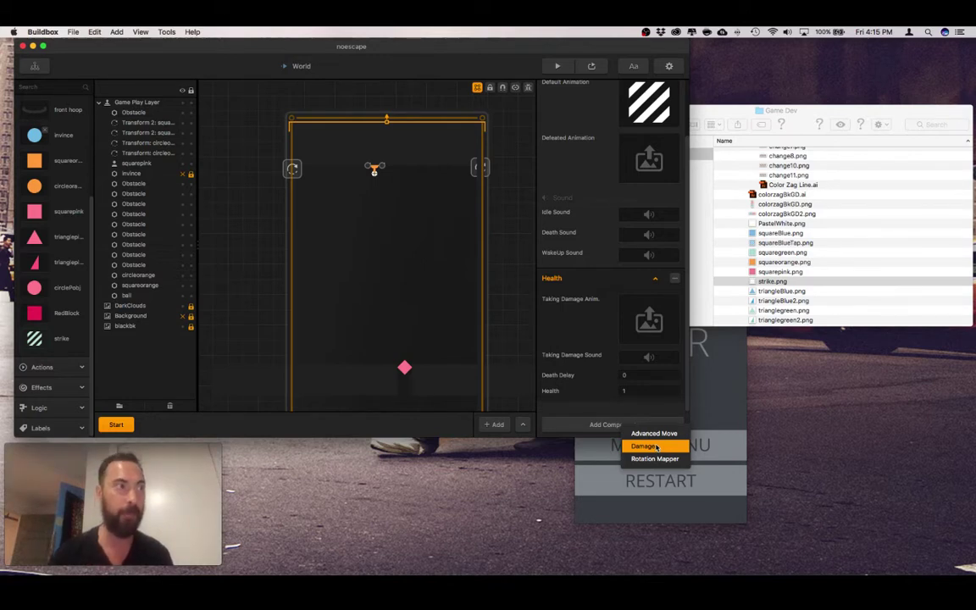
left_click(657, 447)
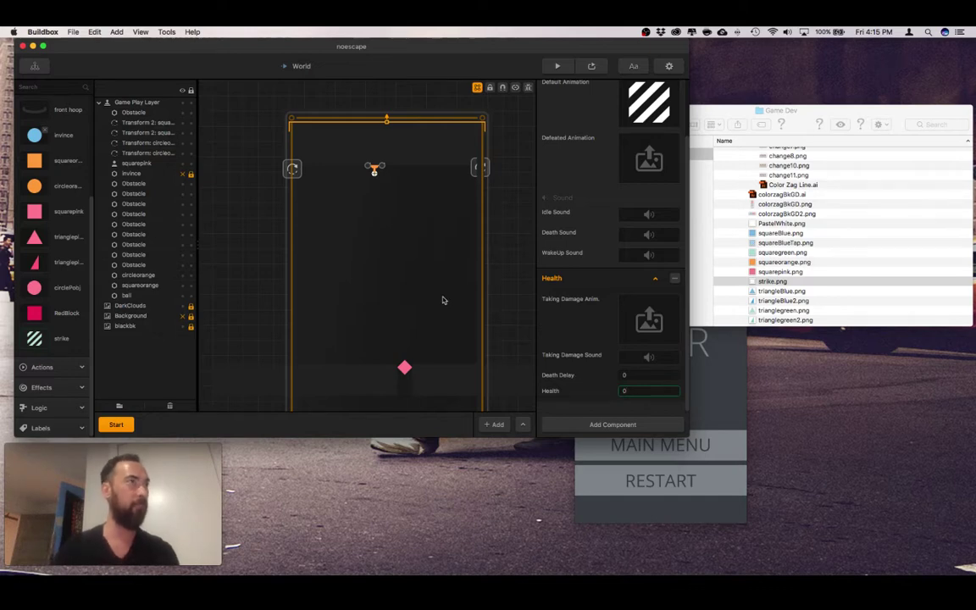
- Place a strike object in the upper part of the World scene and scale it to 0.1 by 0.1
left_click_drag(58, 338, 437, 230)
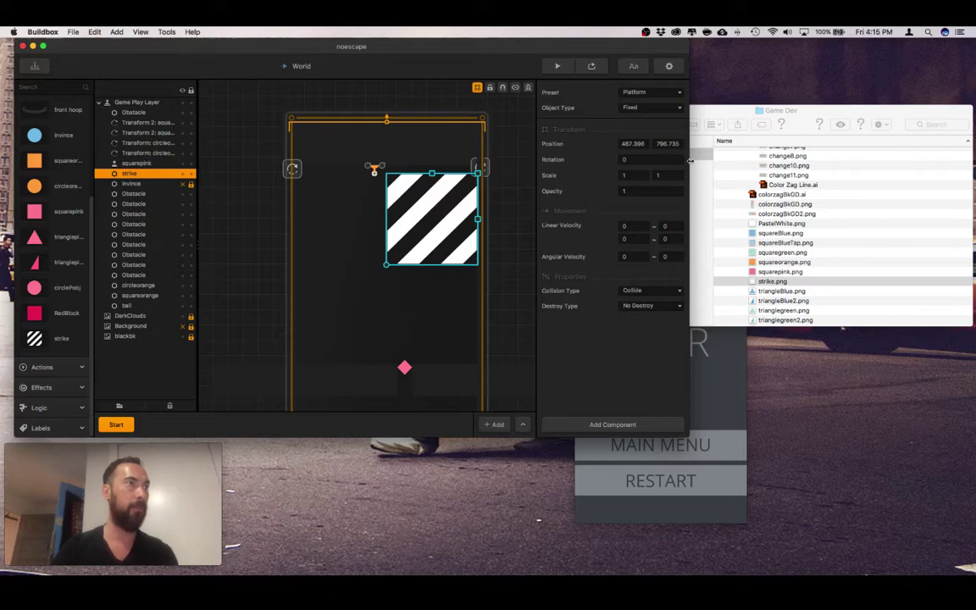
left_click(631, 175)
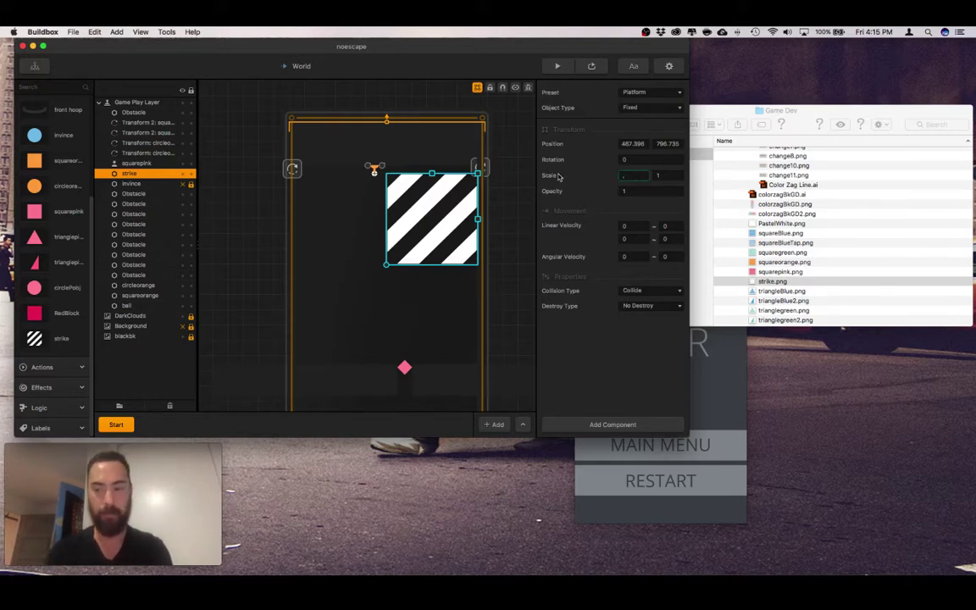
type(".1")
key("Tab")
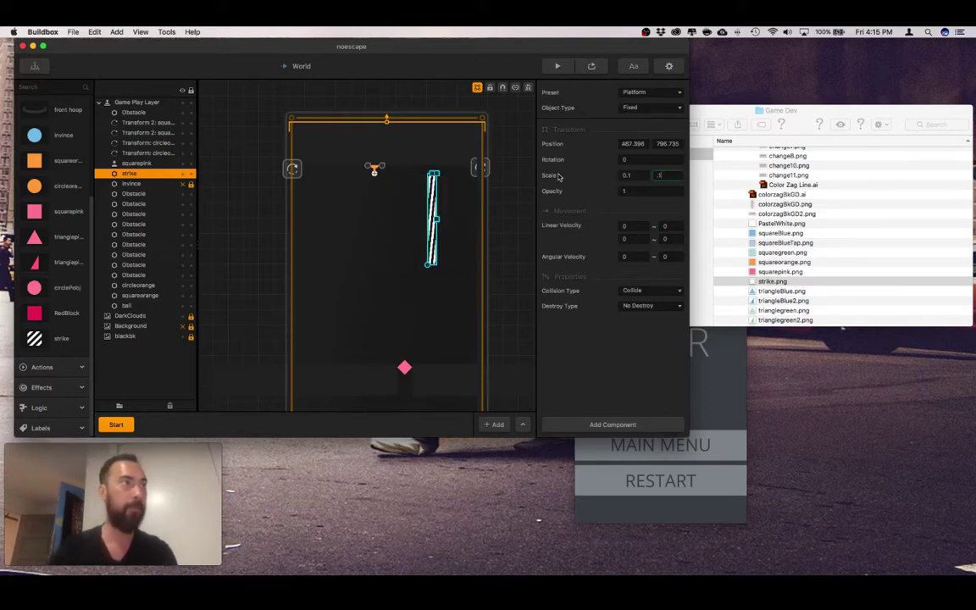
type(".1")
key("Return")
- Change the placed strike's object type to Physics
left_click(703, 346)
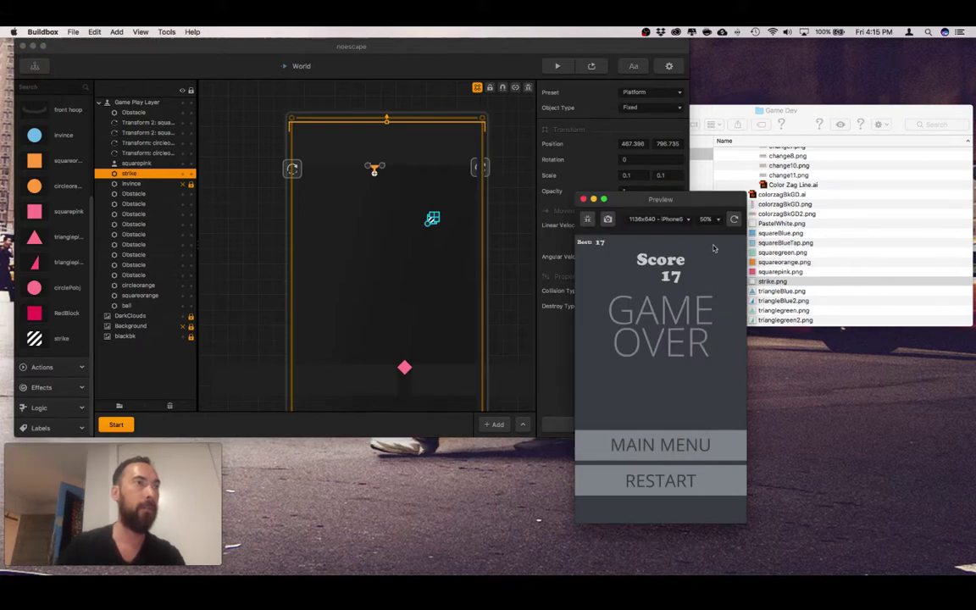
left_click(566, 93)
left_click(648, 108)
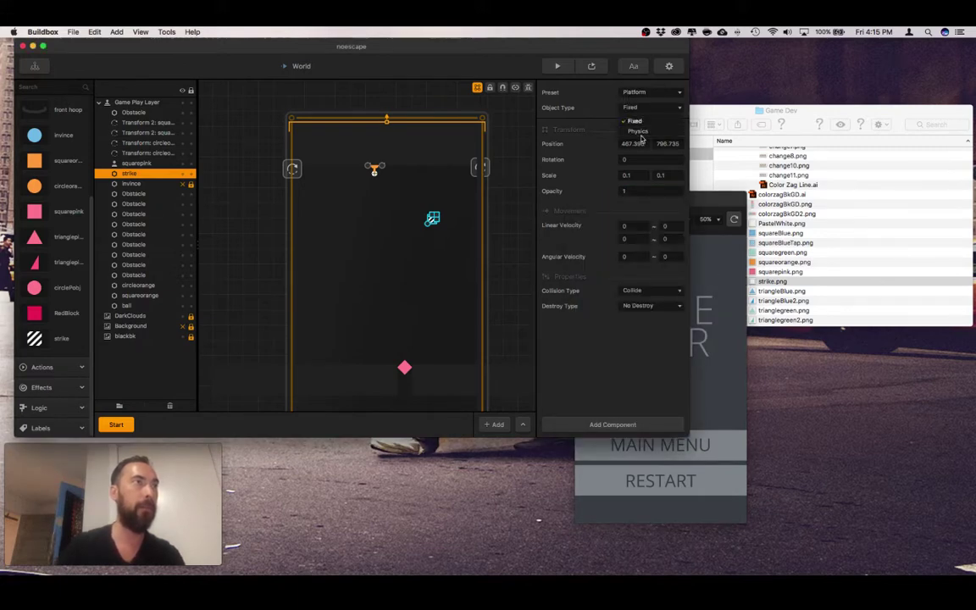
left_click(639, 132)
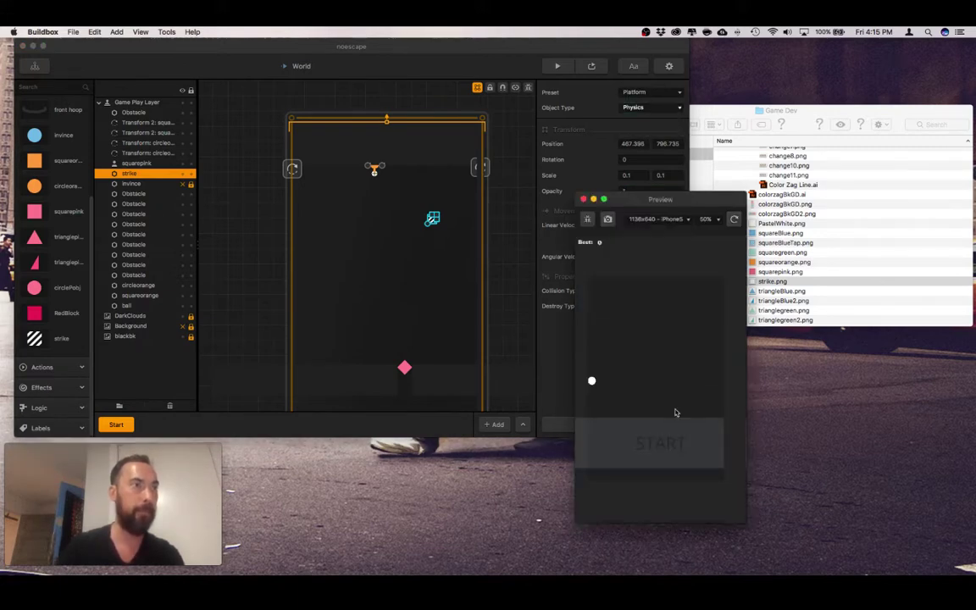
- Play-test the falling strike in the preview, close the preview and check the strike asset's Health settings
left_click(665, 447)
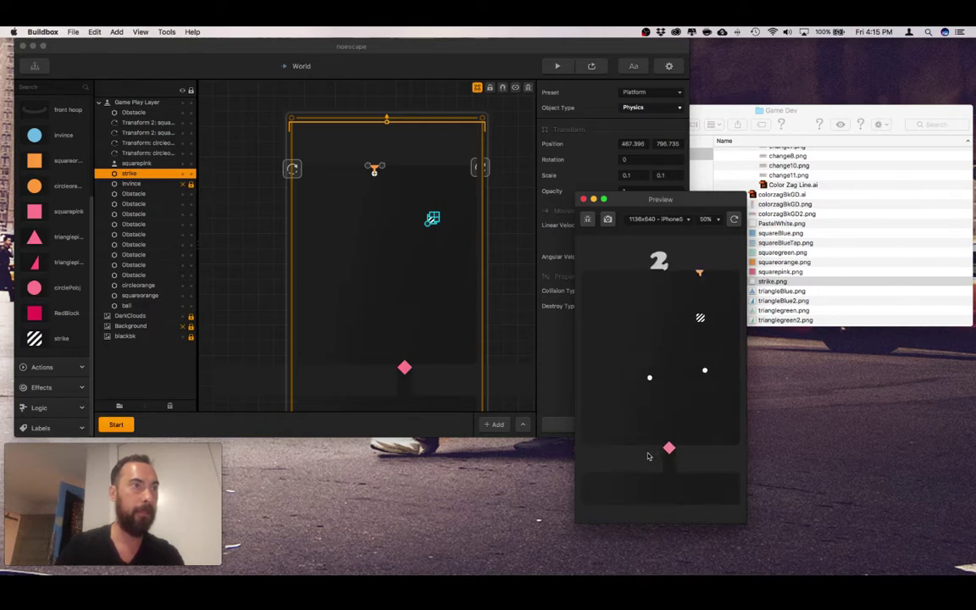
left_click_drag(647, 456, 687, 453)
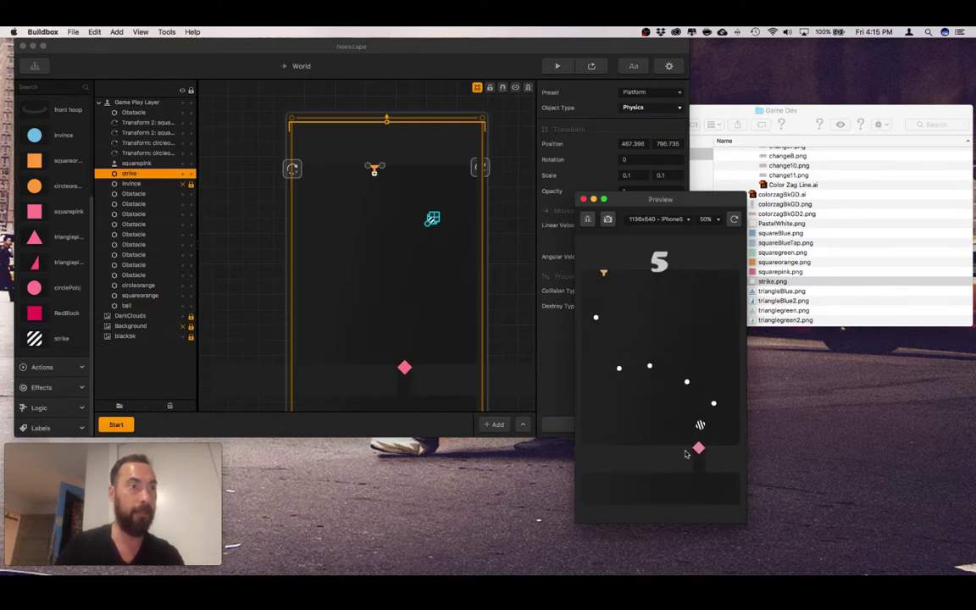
left_click(583, 200)
left_click(38, 338)
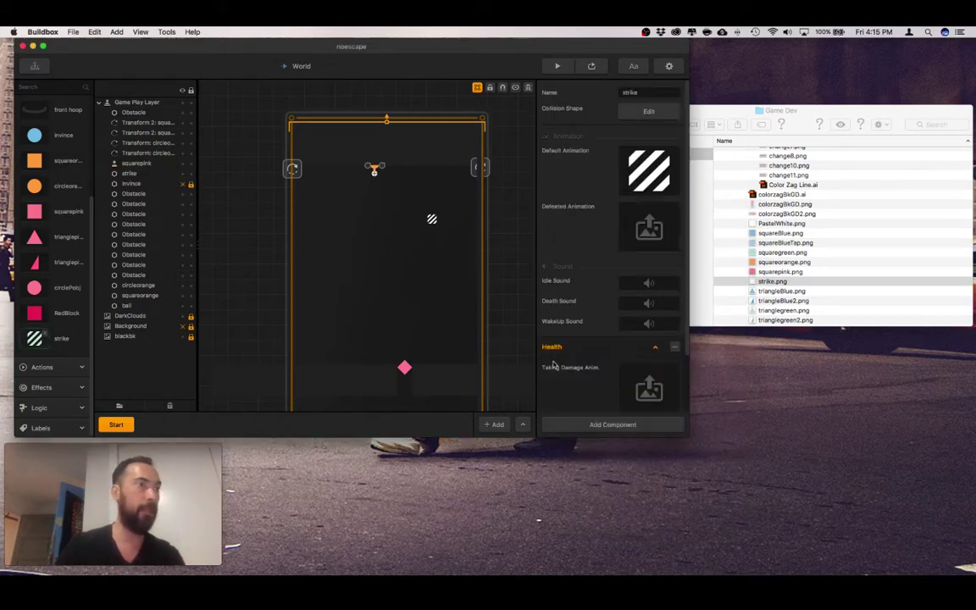
scroll(552, 364, "down", 3)
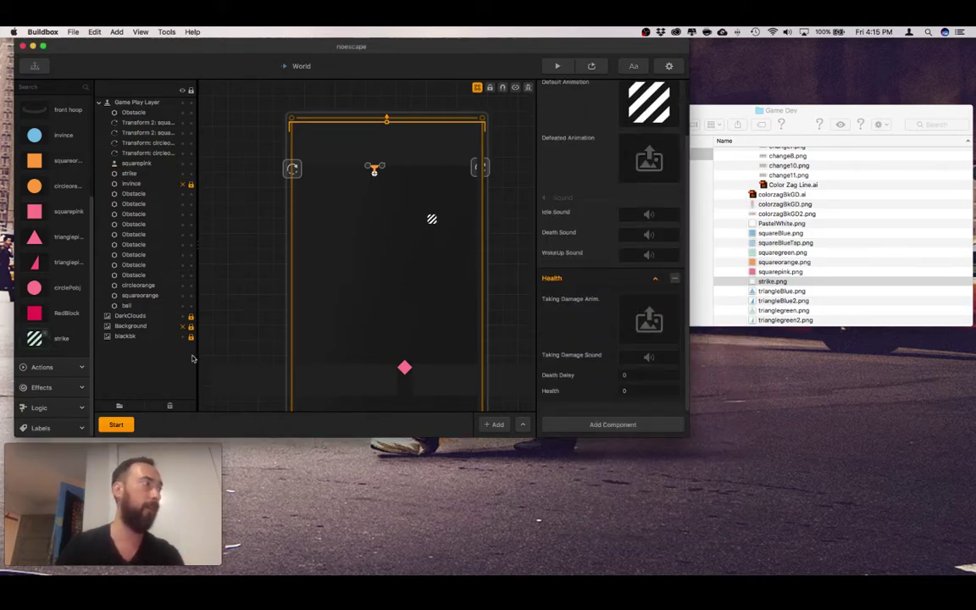
- Add a Damage component to the squarepink character in the asset library
scroll(43, 212, "up", 5)
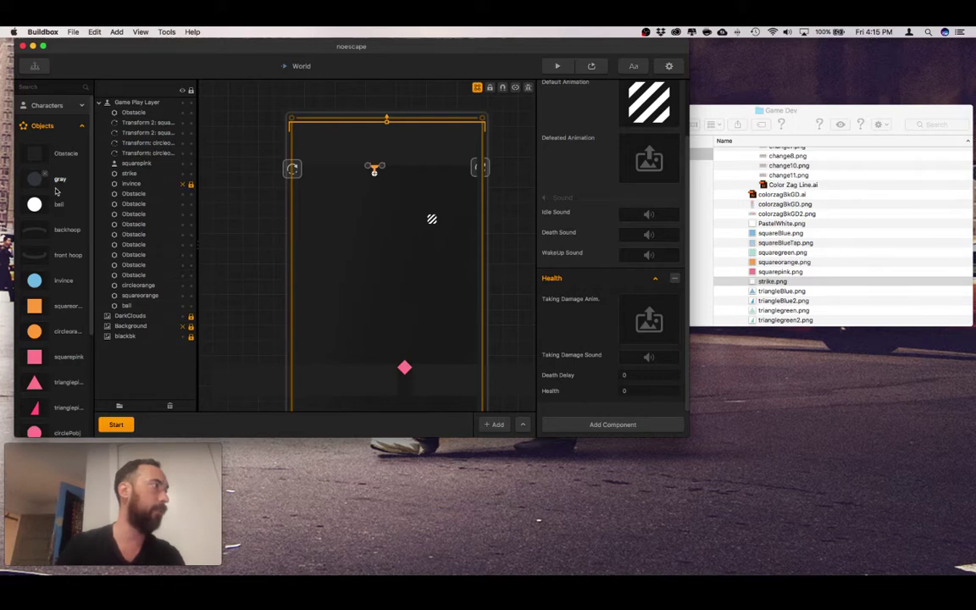
left_click(51, 106)
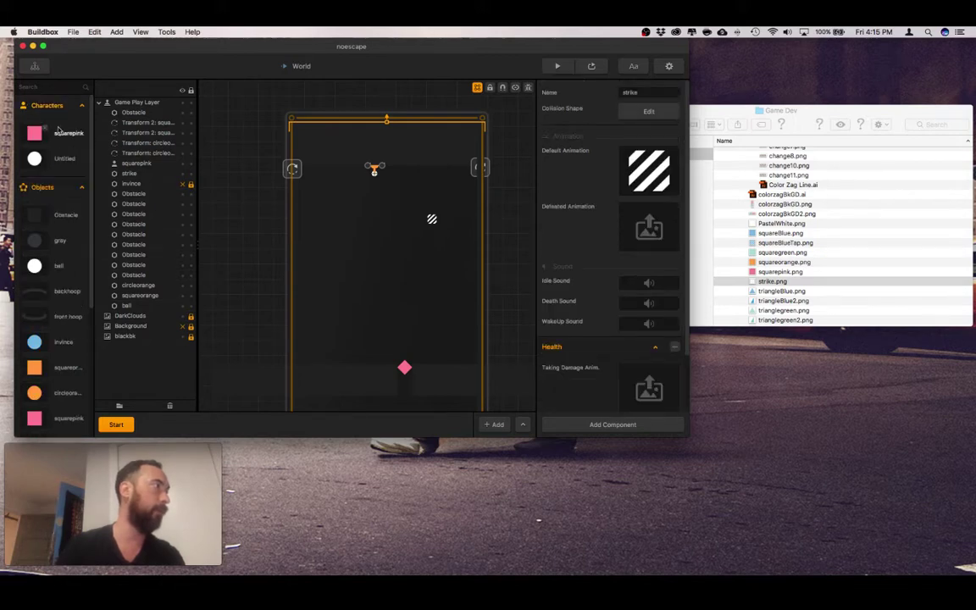
left_click(61, 135)
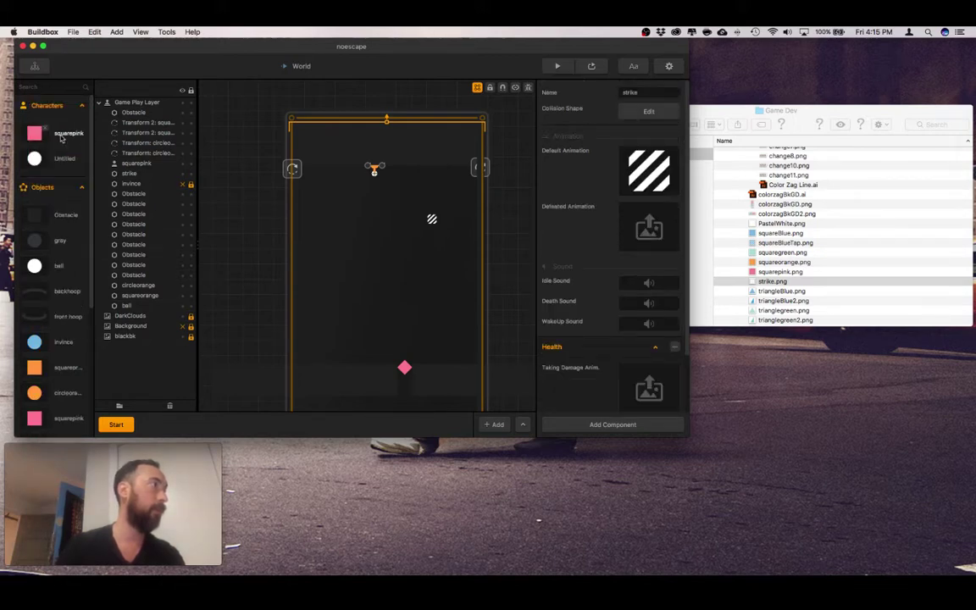
scroll(641, 274, "down", 10)
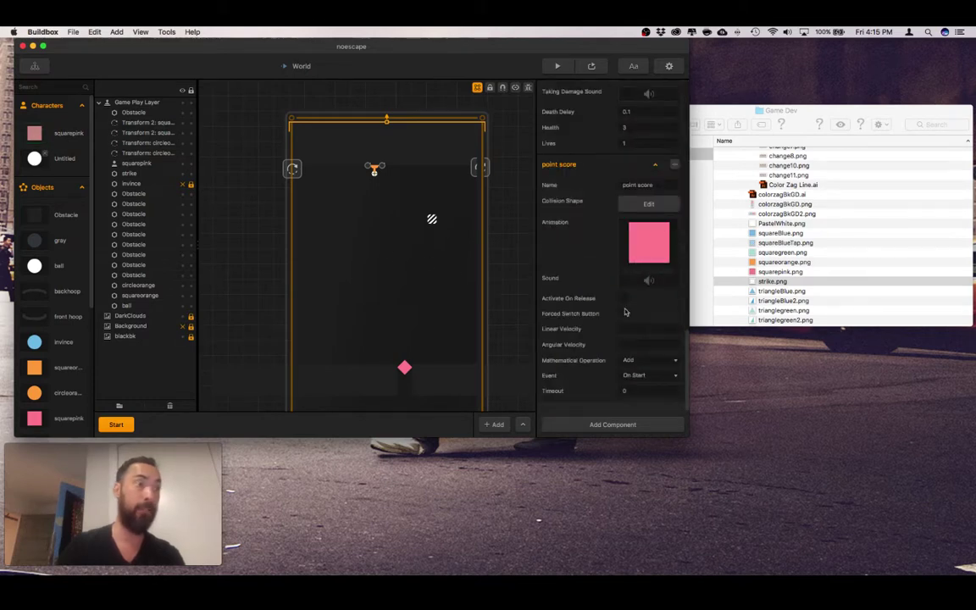
left_click(649, 426)
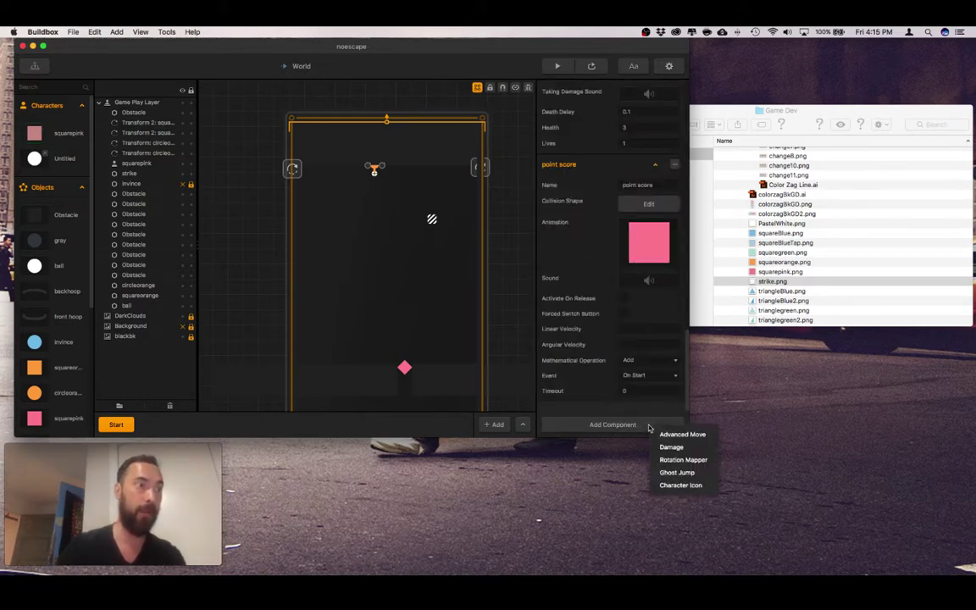
left_click(610, 389)
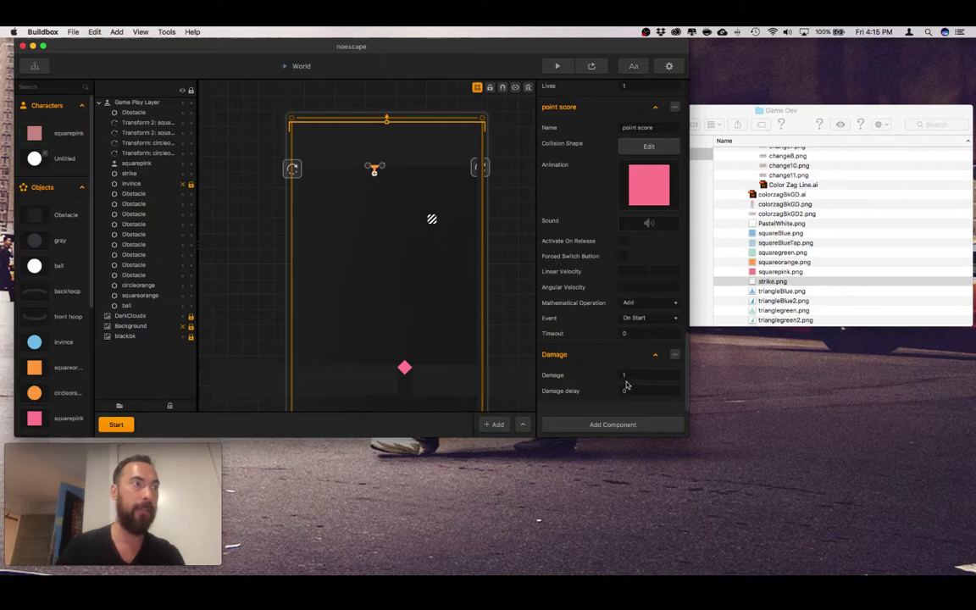
- Add a Health component and a Damage component to the ball asset in the object library
left_click(59, 267)
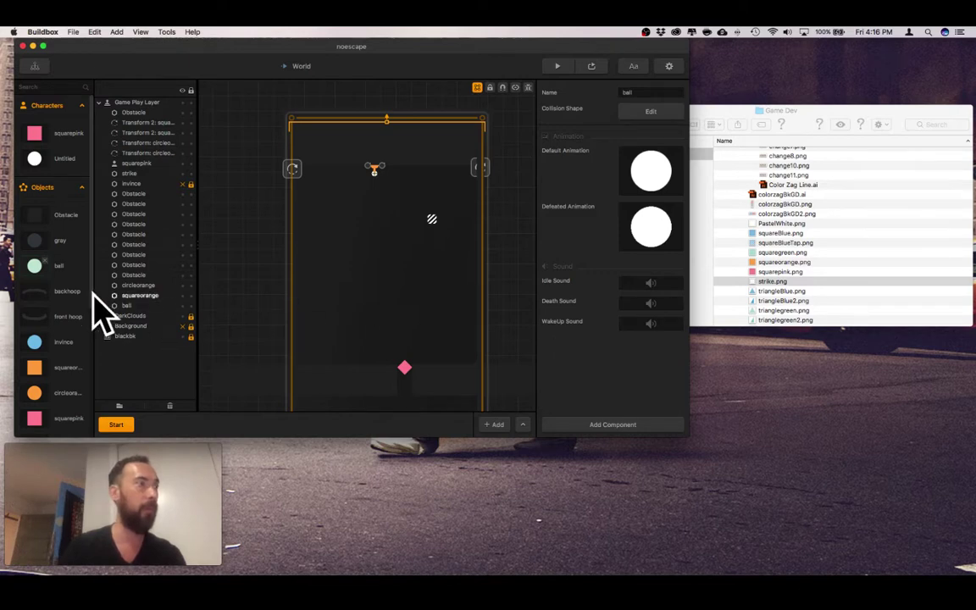
left_click(619, 422)
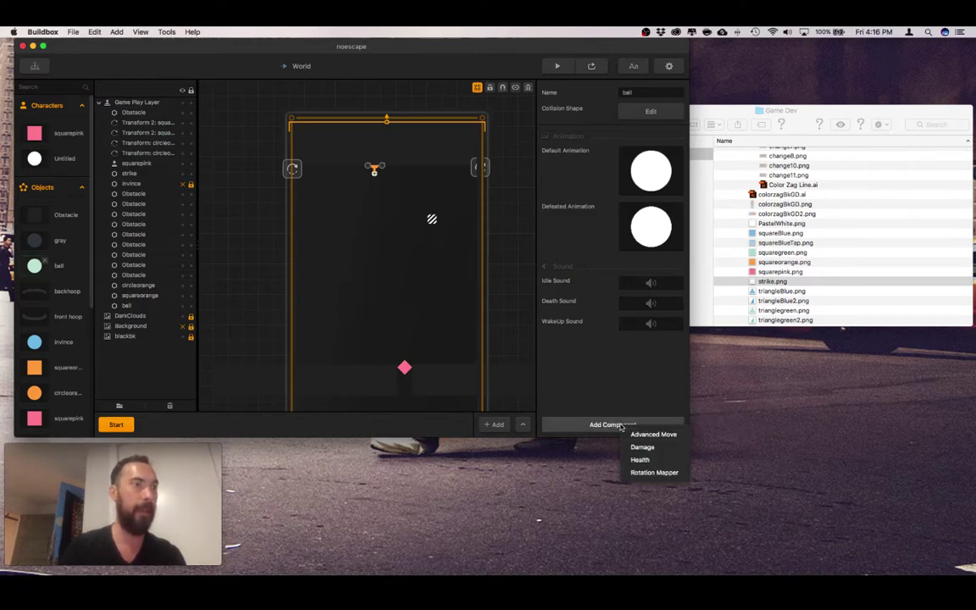
left_click(664, 460)
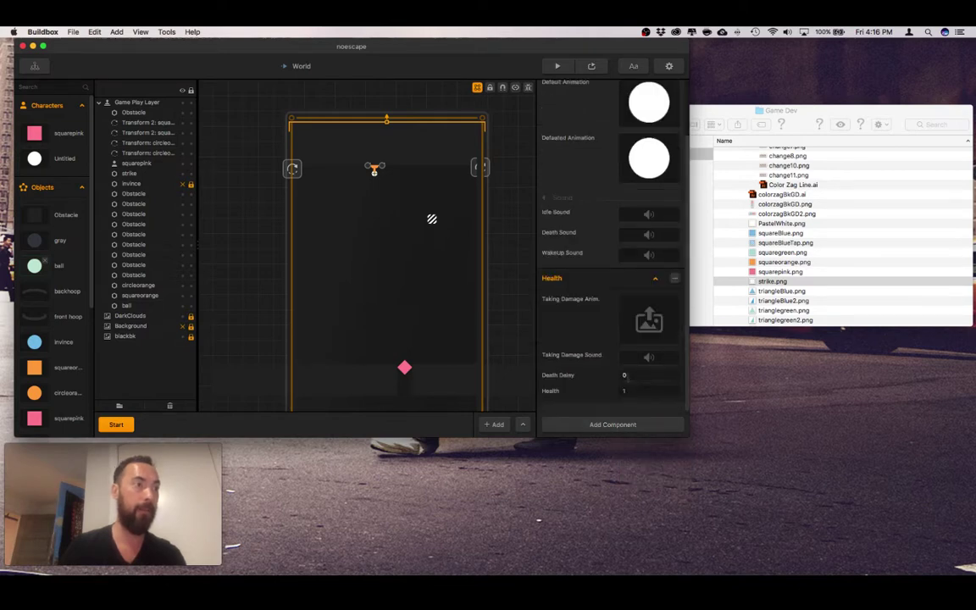
left_click(623, 429)
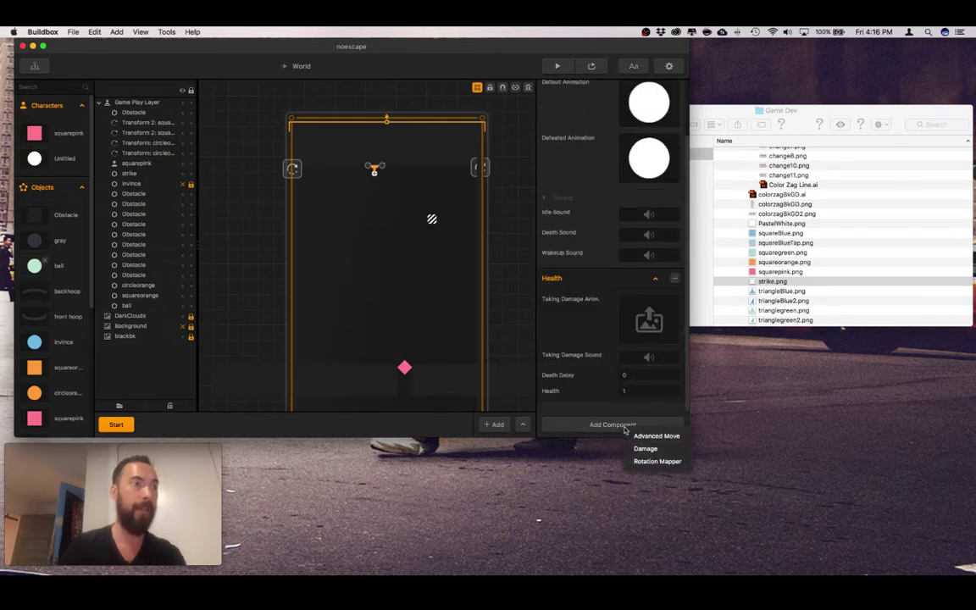
left_click(643, 449)
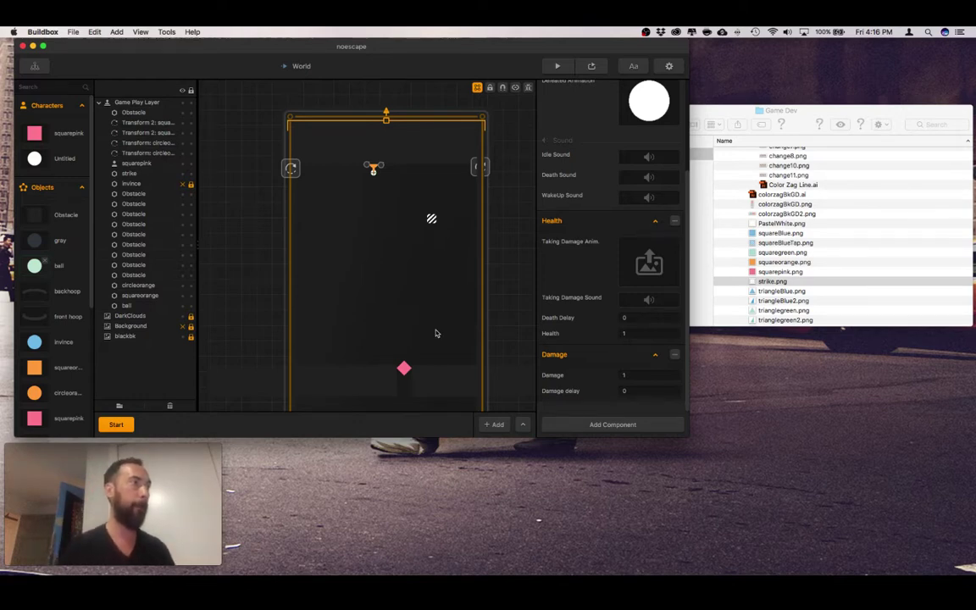
- Change the preset of the placed strike object to Physics Object
left_click(432, 221)
left_click(432, 219)
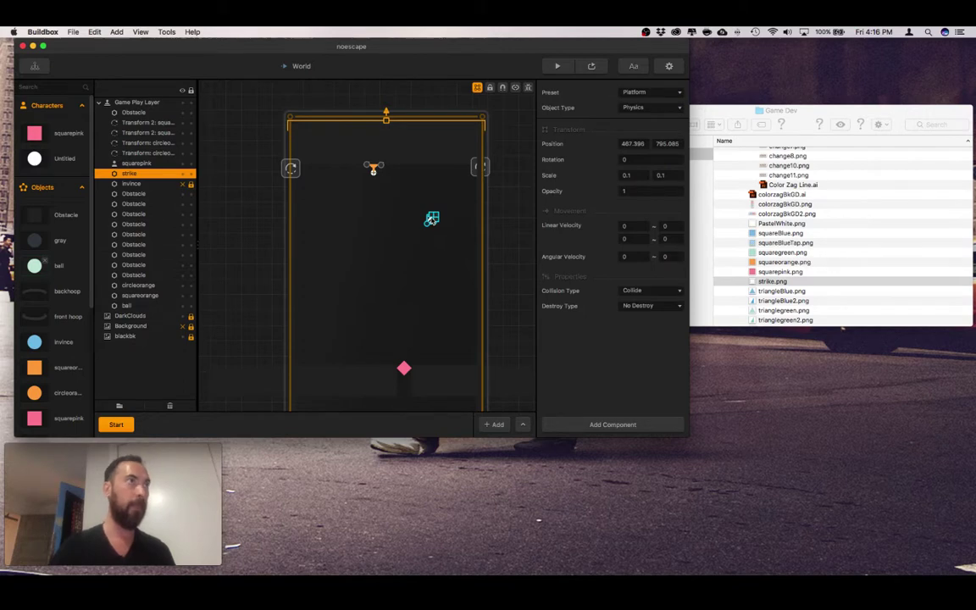
left_click(637, 92)
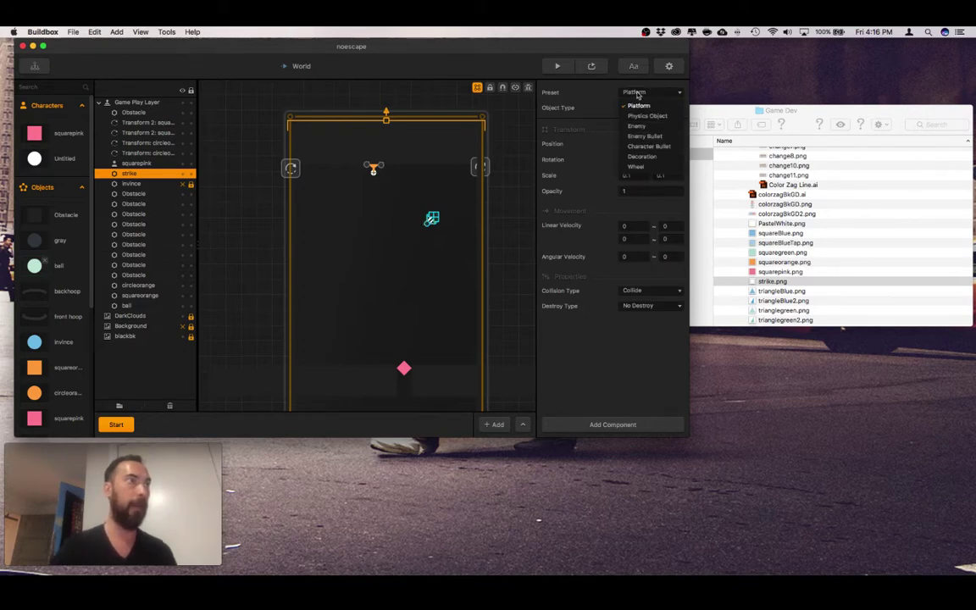
left_click(641, 116)
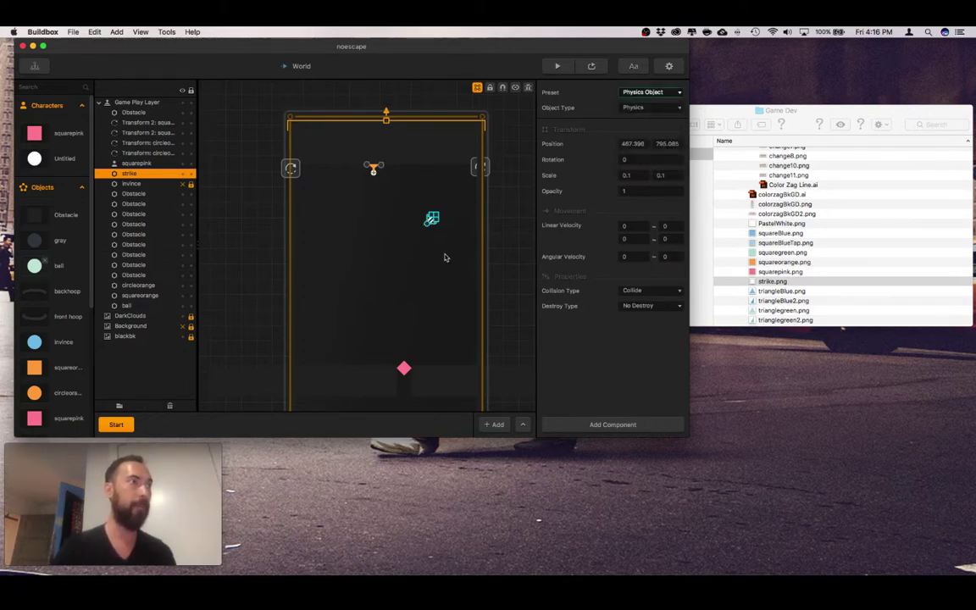
- Add a Spawner component to the placed strike, with vertical linear velocity -60 and spawn rate 8
left_click(660, 428)
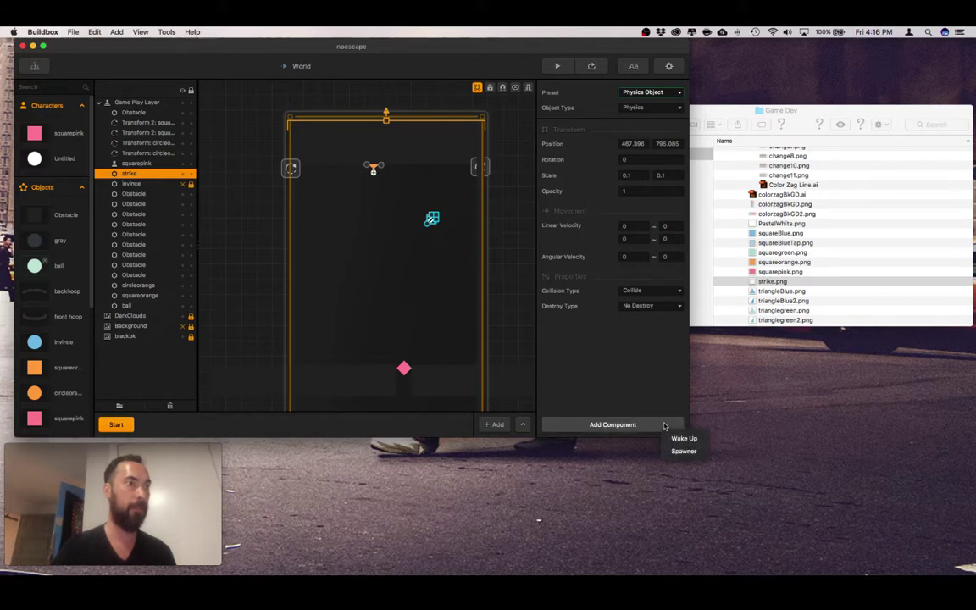
left_click(684, 450)
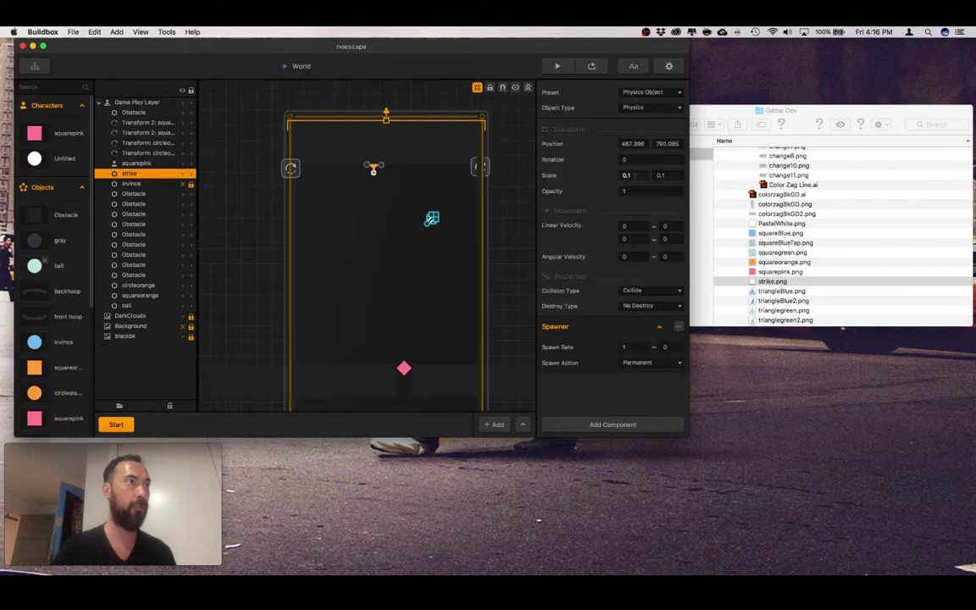
left_click(631, 238)
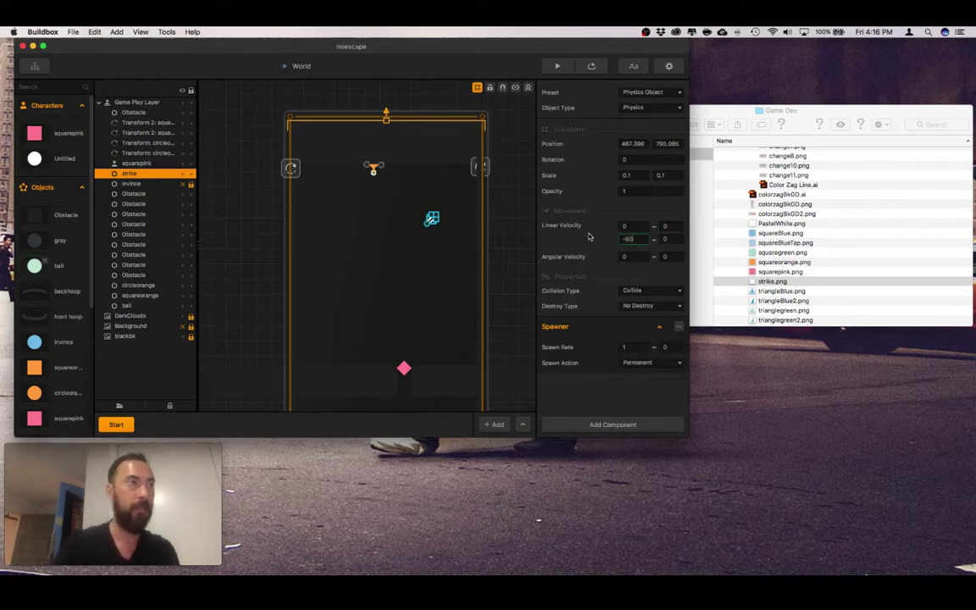
left_click(635, 346)
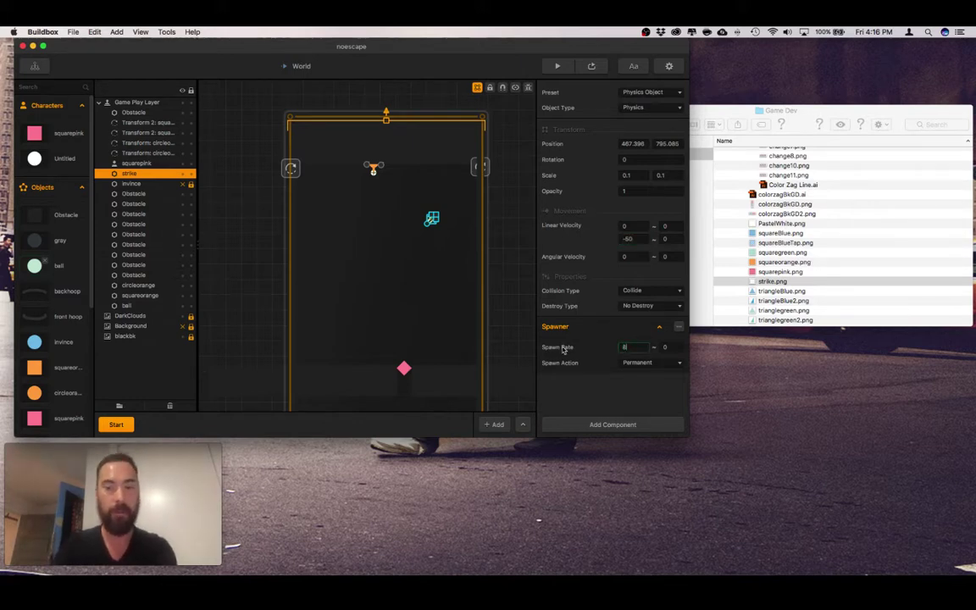
left_click(403, 291)
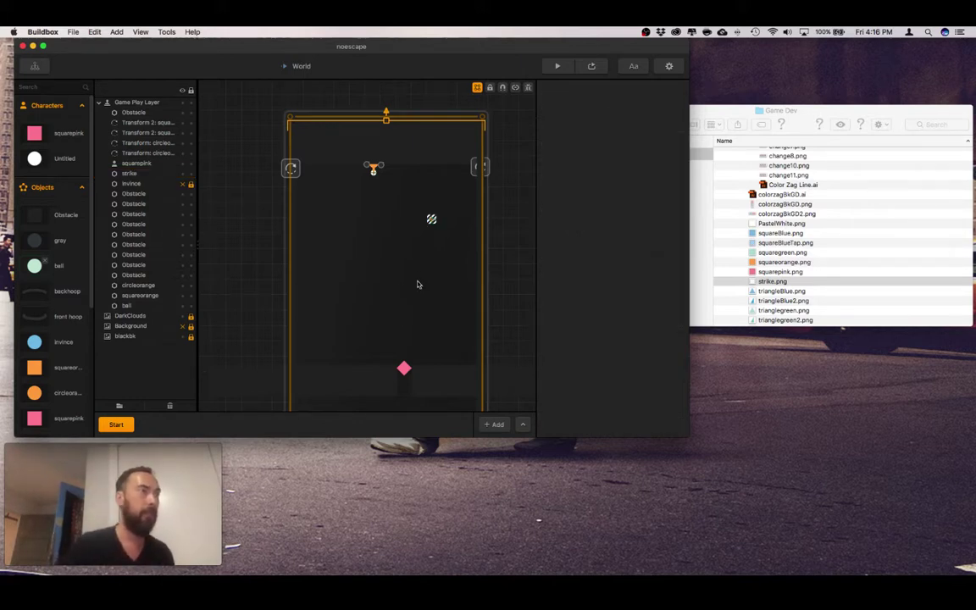
- Play-test the game in the preview, moving the pink character to check how the spawned strikes behave
left_click(556, 67)
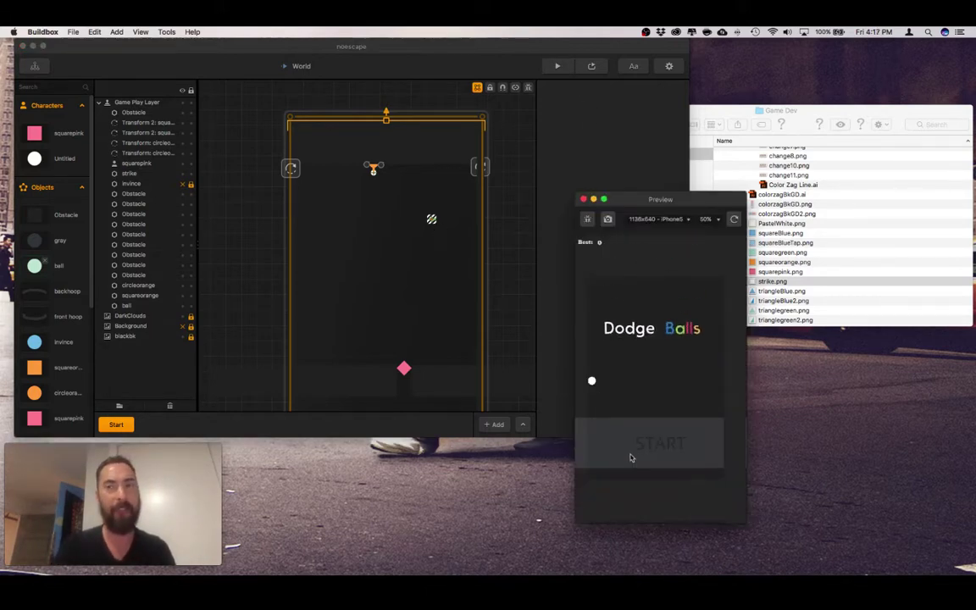
left_click(632, 455)
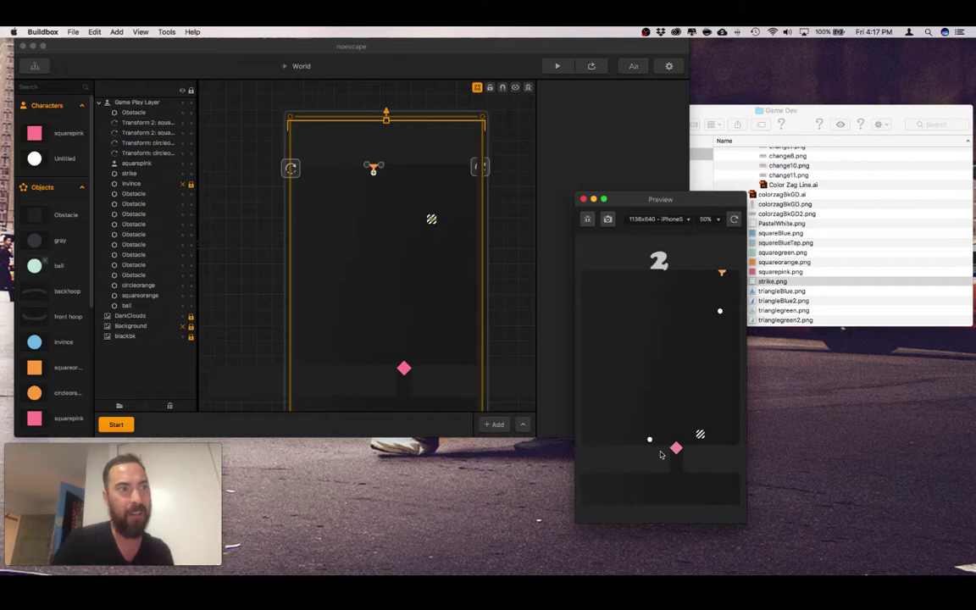
left_click_drag(662, 455, 679, 443)
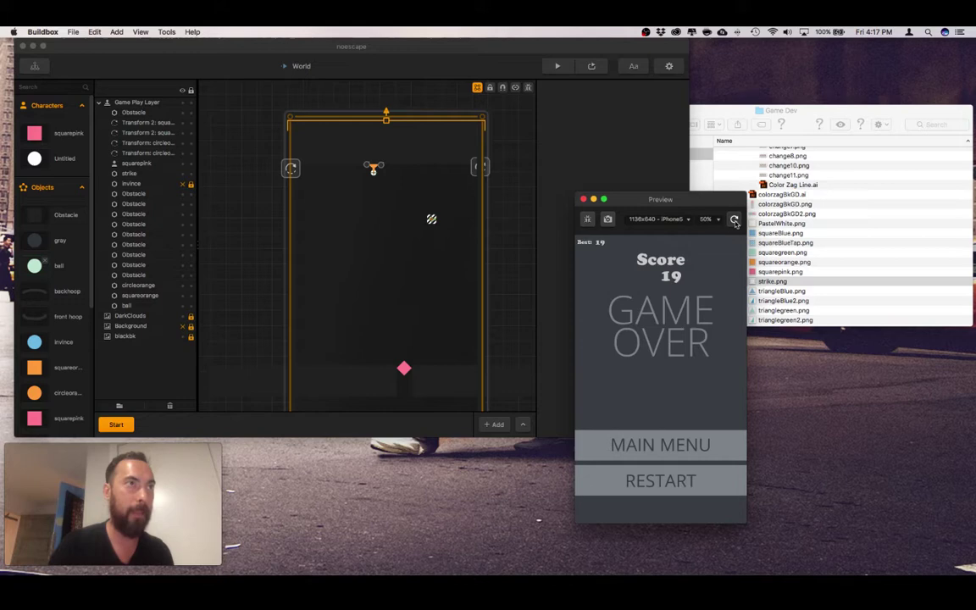
- Replay the game in the preview while moving the pink character among the falling objects, and close the preview
left_click(735, 220)
left_click_drag(690, 449, 710, 451)
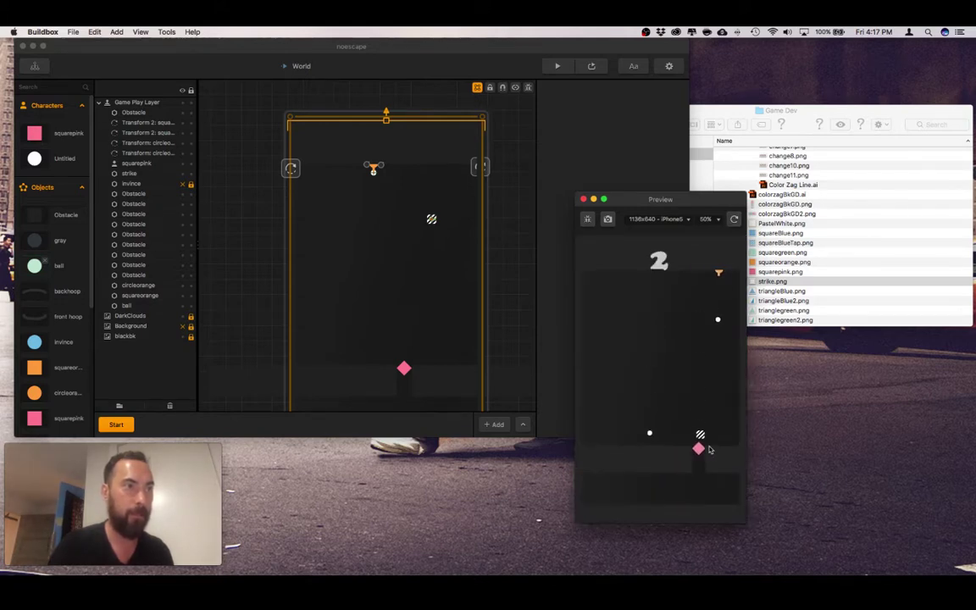
left_click(583, 198)
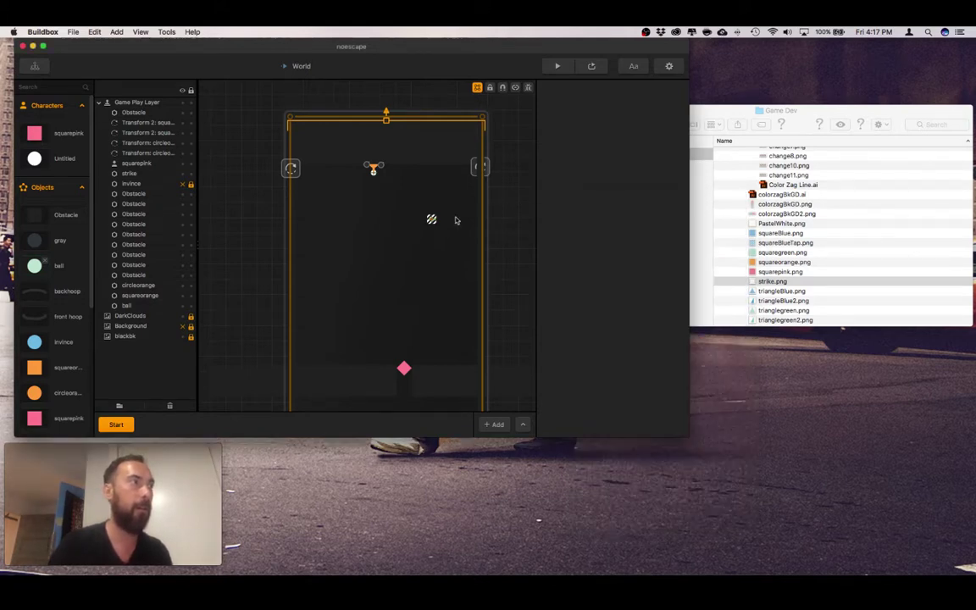
- Set the squarepink character's Damage to 2 and run the game preview
scroll(63, 292, "down", 3)
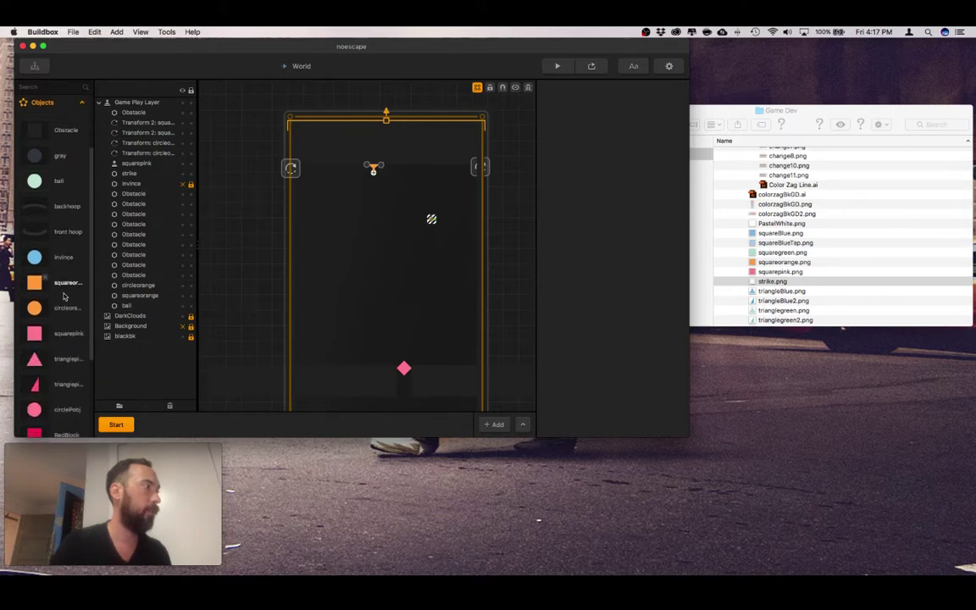
scroll(61, 187, "up", 3)
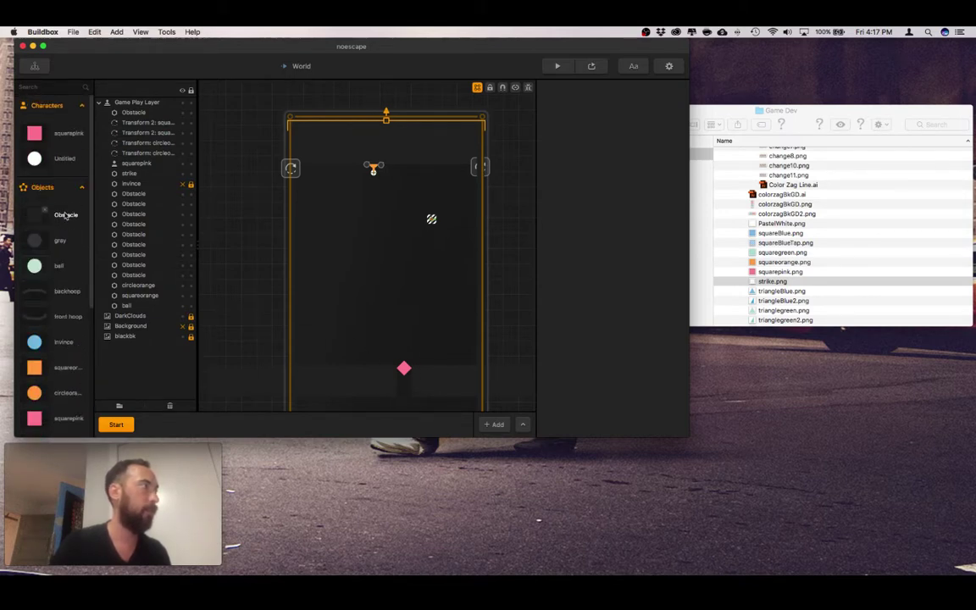
scroll(70, 135, "down", 1)
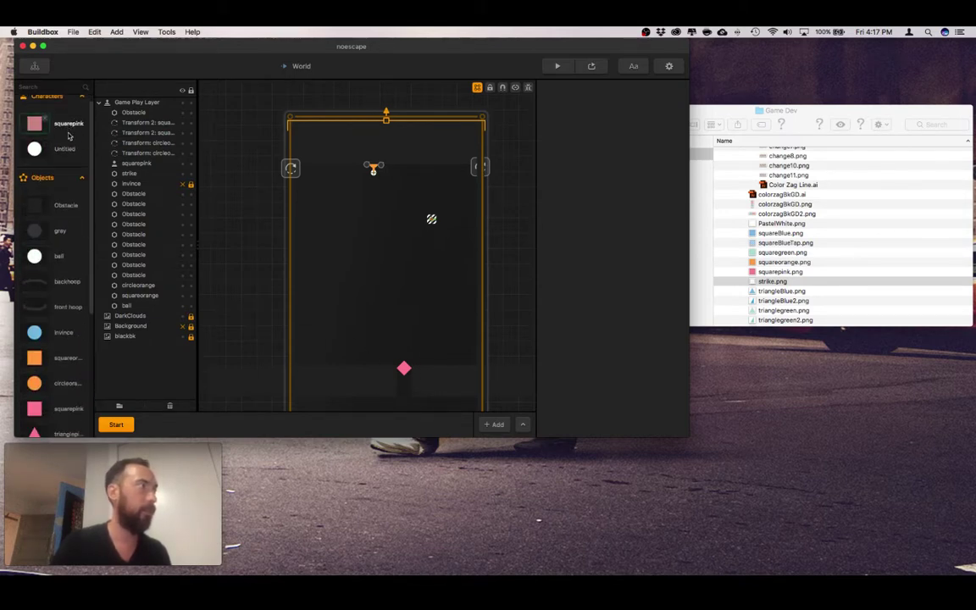
scroll(69, 119, "up", 1)
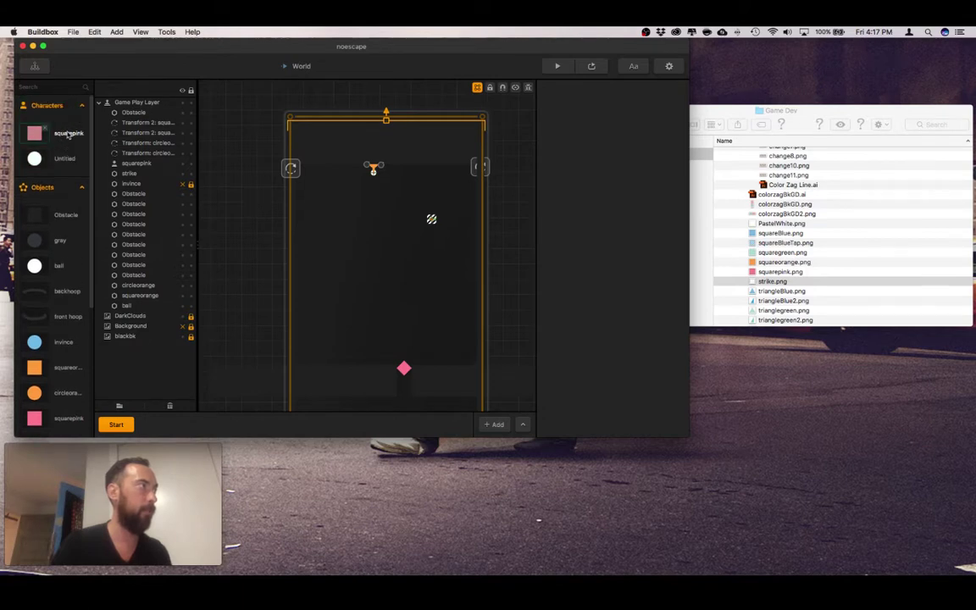
left_click(64, 135)
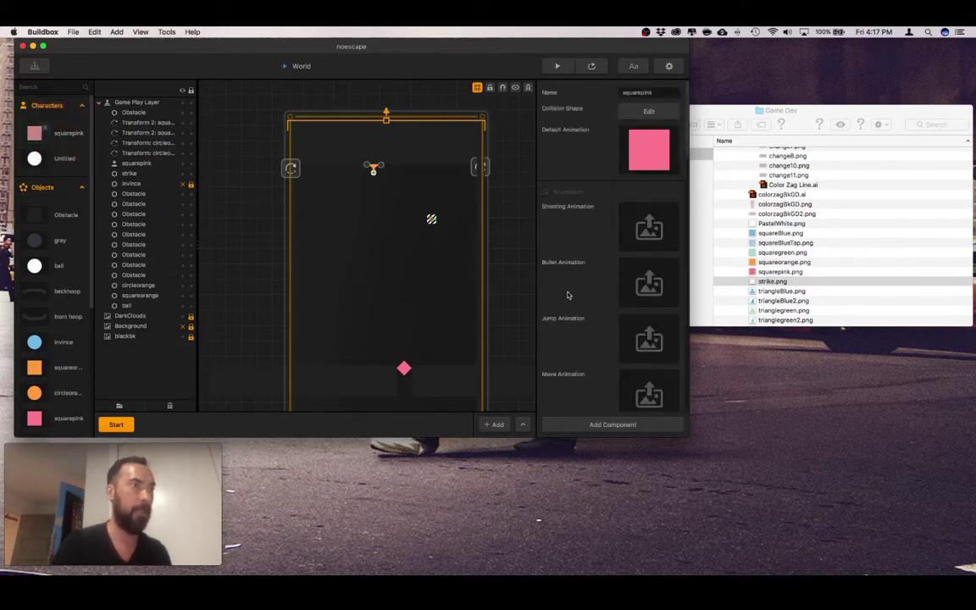
scroll(576, 296, "down", 15)
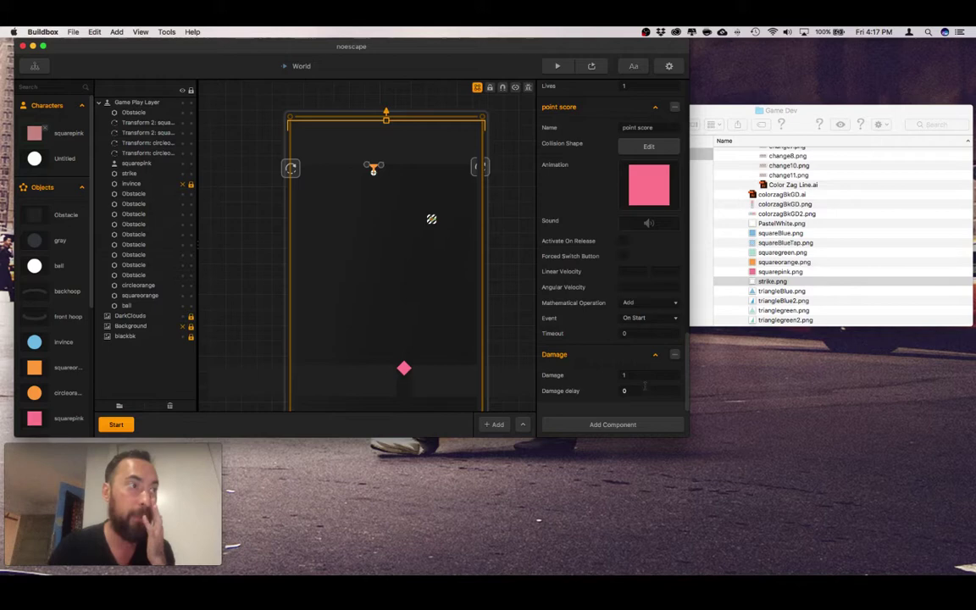
left_click(644, 375)
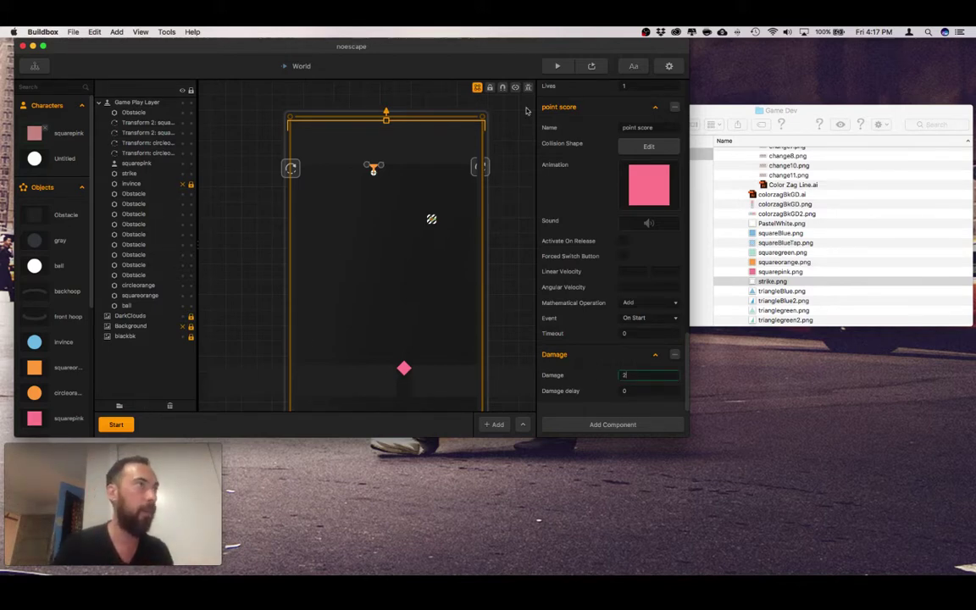
left_click(556, 67)
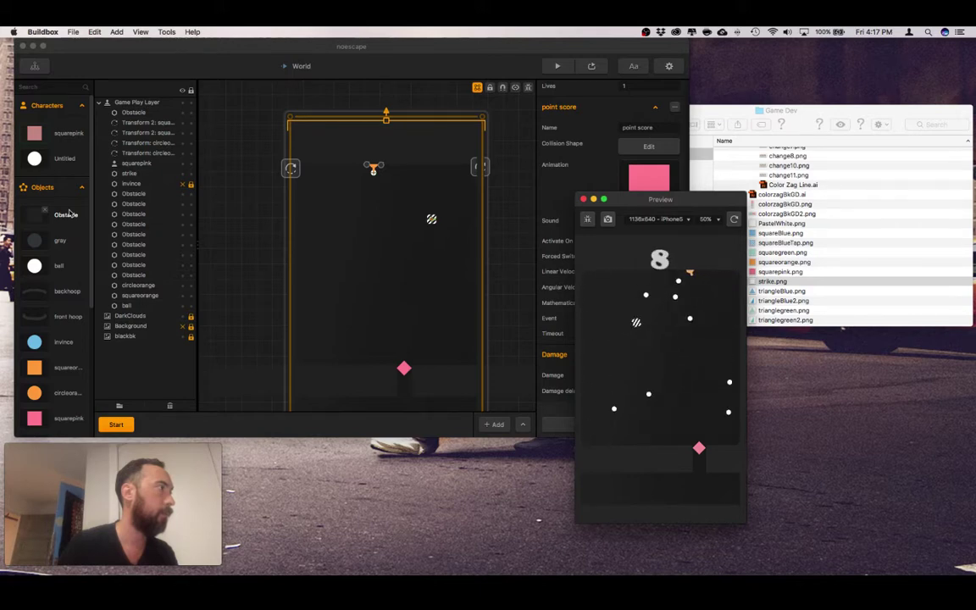
- Check the strike asset's components and change the placed strike object's preset to Enemy
left_click(440, 252)
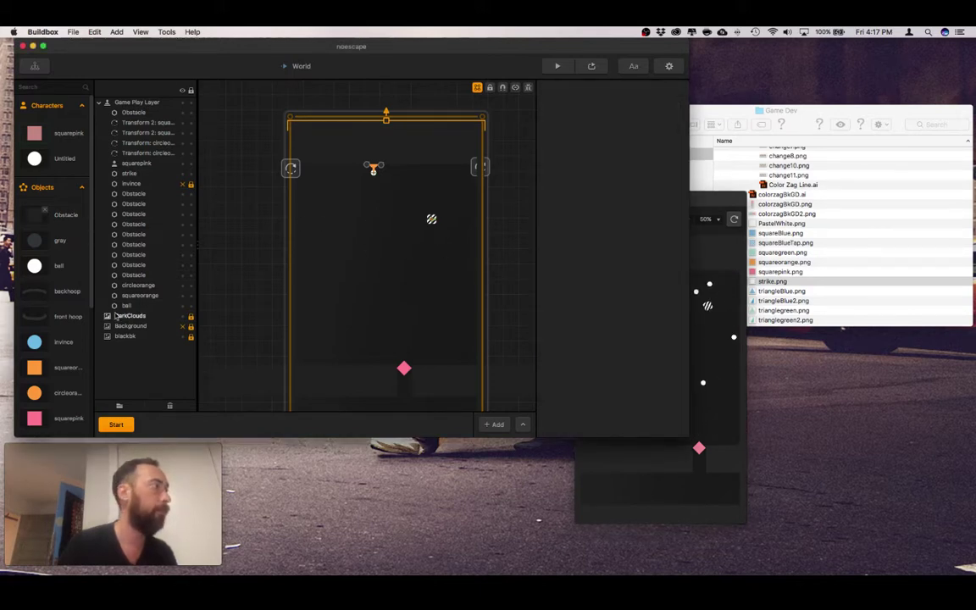
scroll(73, 314, "down", 1)
scroll(73, 314, "down", 5)
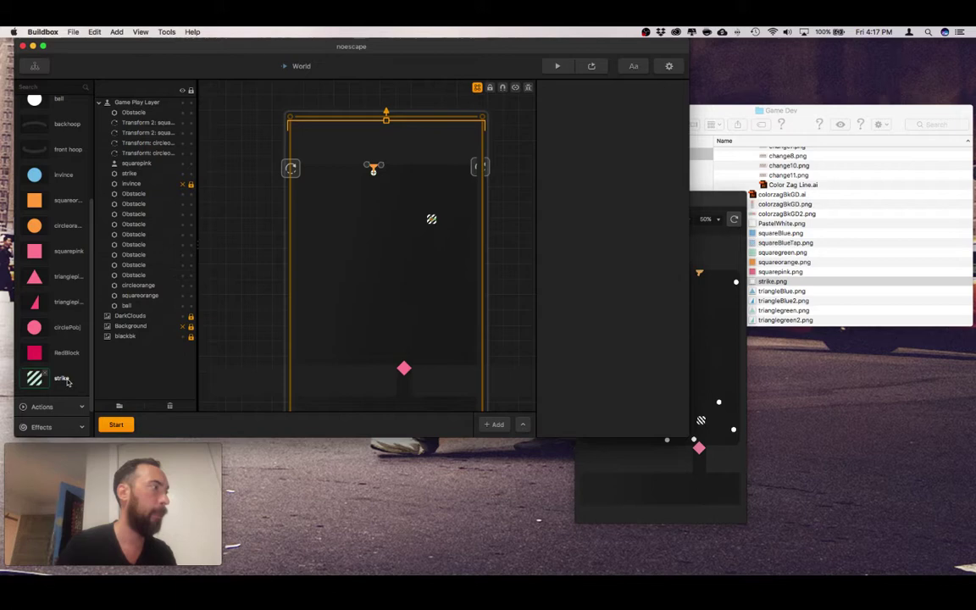
left_click_drag(63, 378, 61, 379)
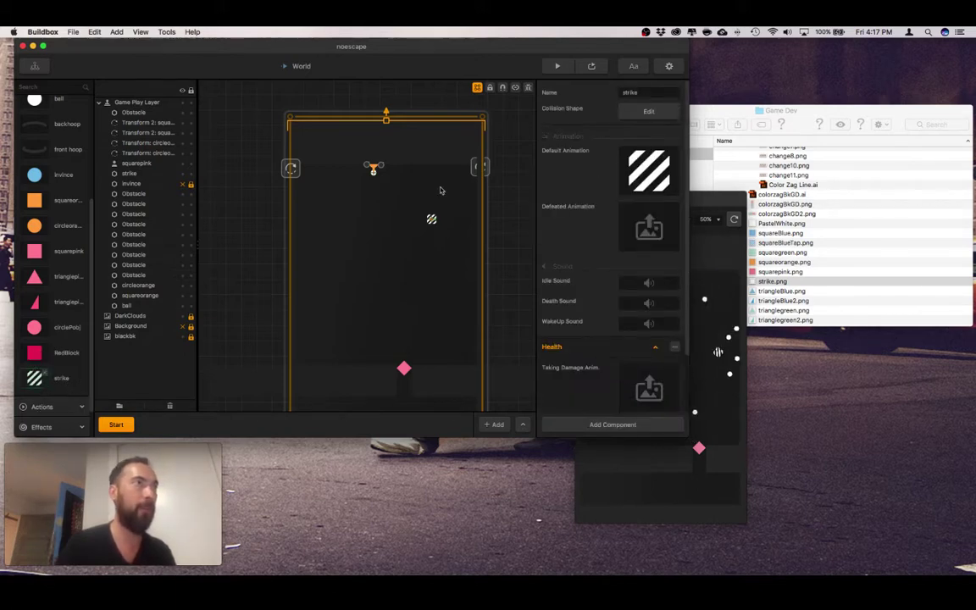
scroll(400, 219, "up", 2)
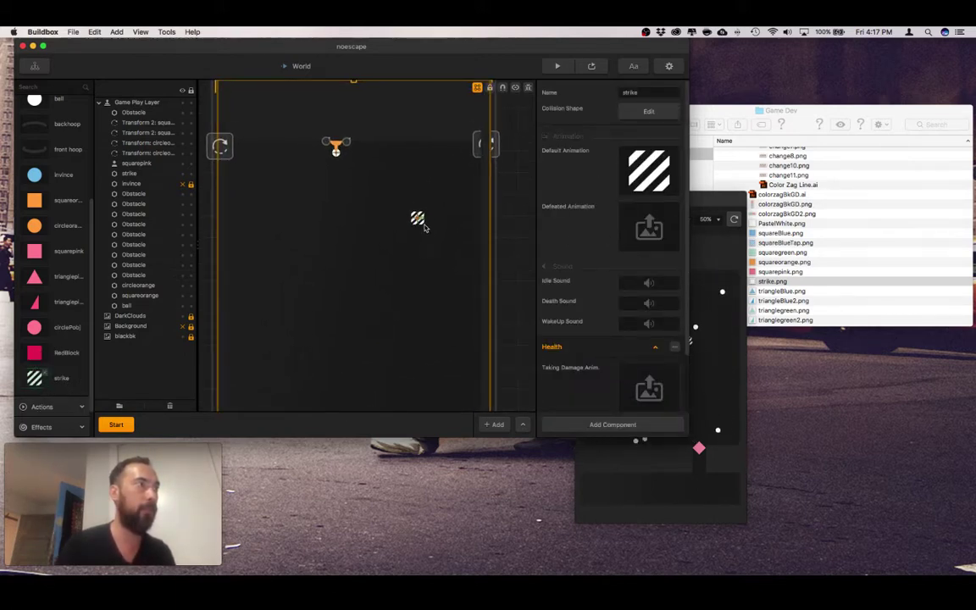
left_click(421, 225)
left_click(418, 218)
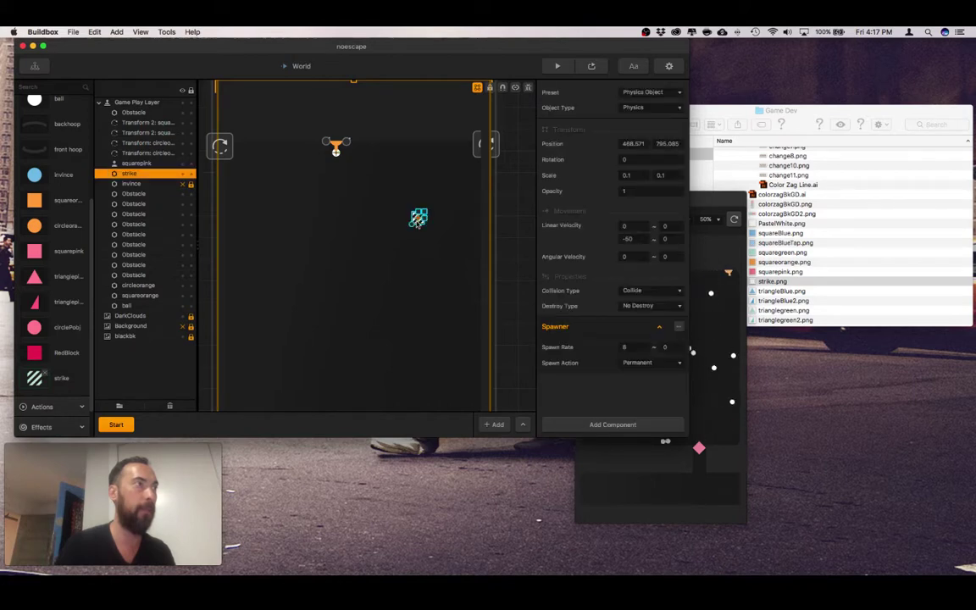
left_click(637, 92)
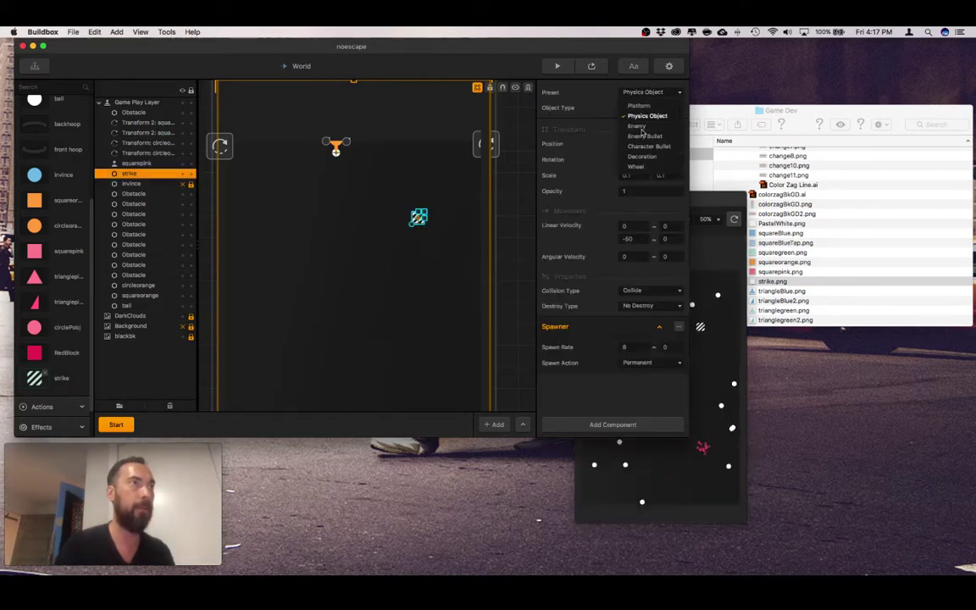
left_click(642, 131)
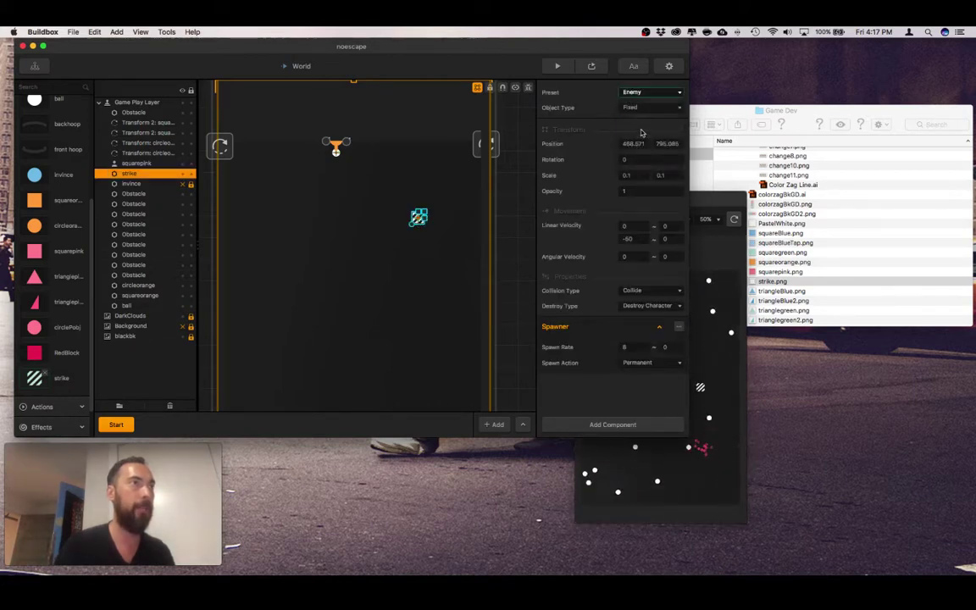
- Compare the placed strike's settings with the ball's and set the strike's object type to Physics
left_click(336, 150)
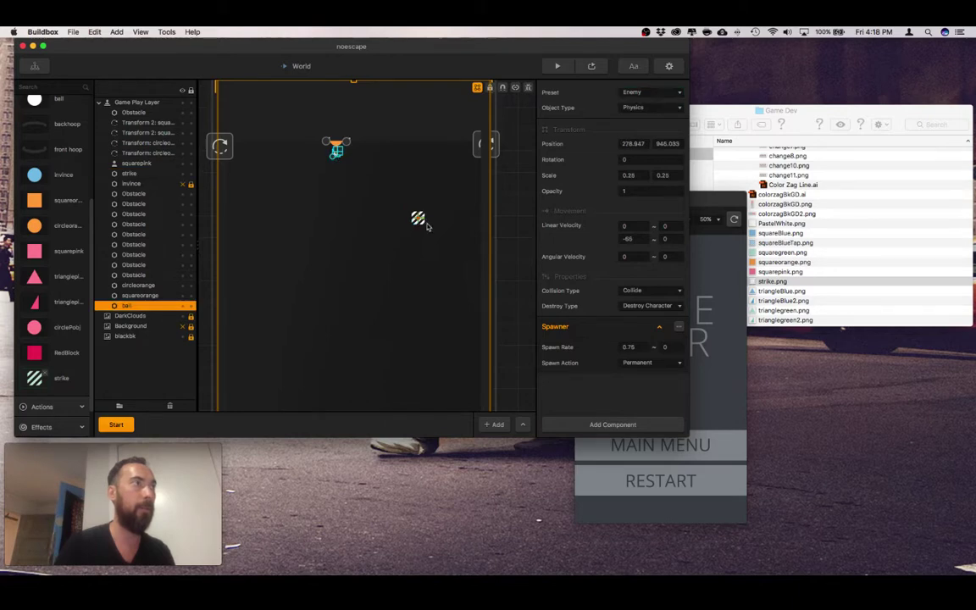
left_click(428, 226)
left_click(418, 221)
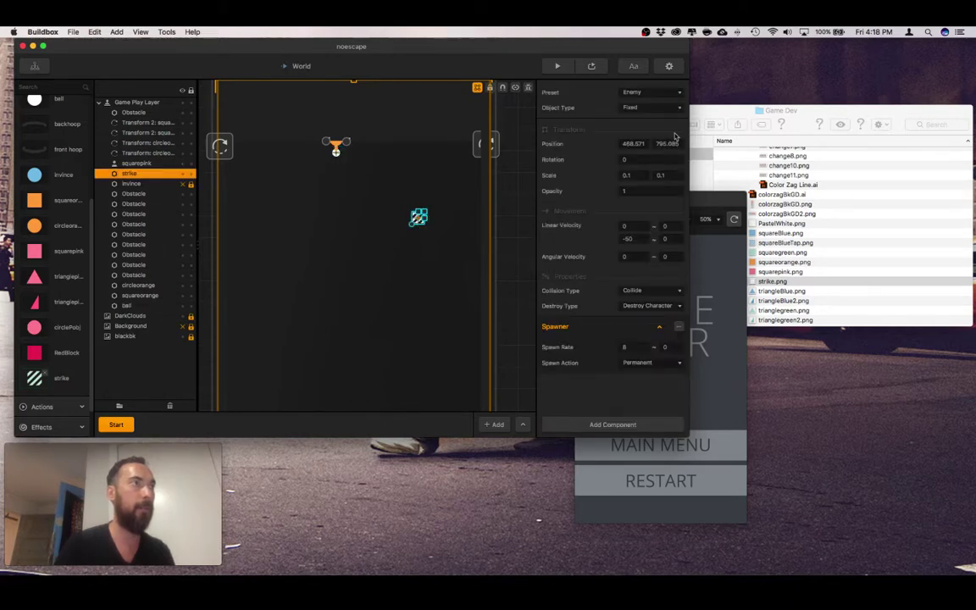
left_click(669, 107)
left_click(661, 130)
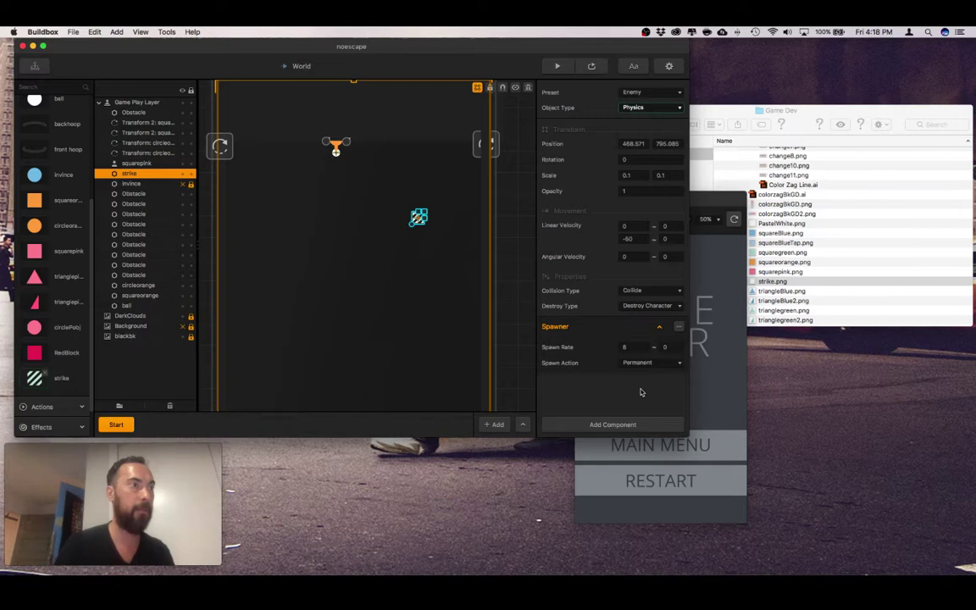
- Add a Damage component to the strike asset in the object library
left_click(59, 381)
scroll(577, 360, "down", 3)
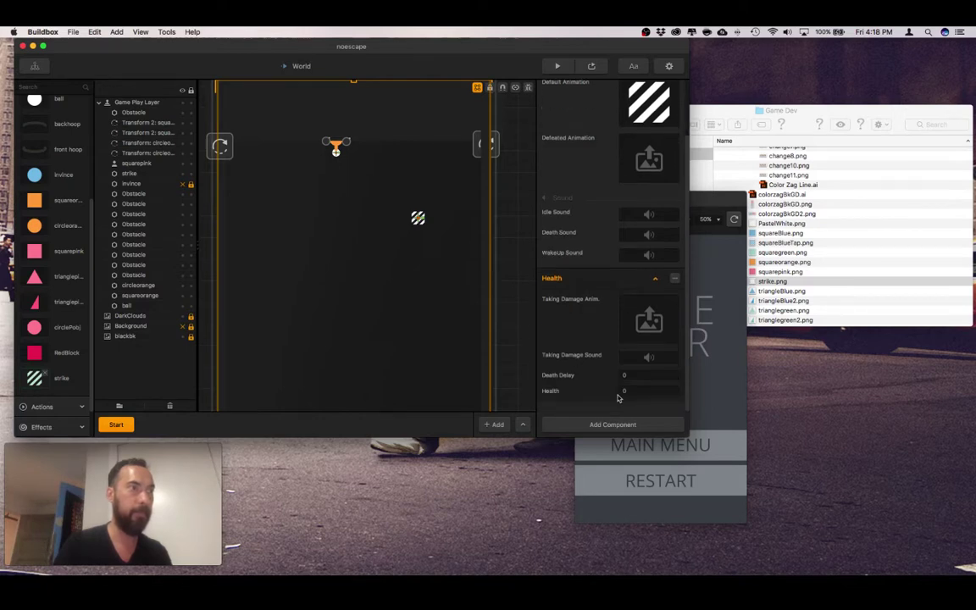
left_click(620, 424)
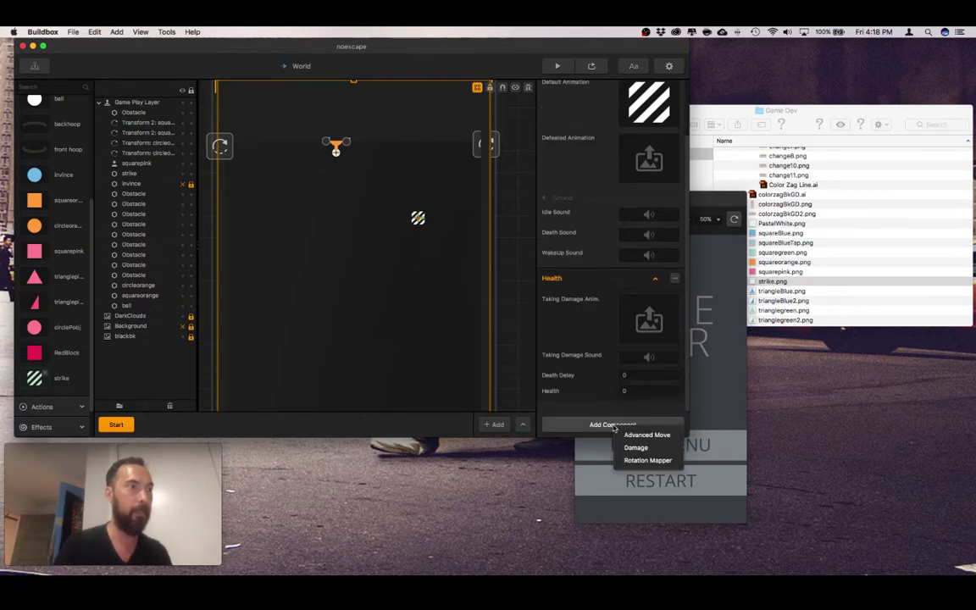
left_click(667, 450)
left_click(627, 376)
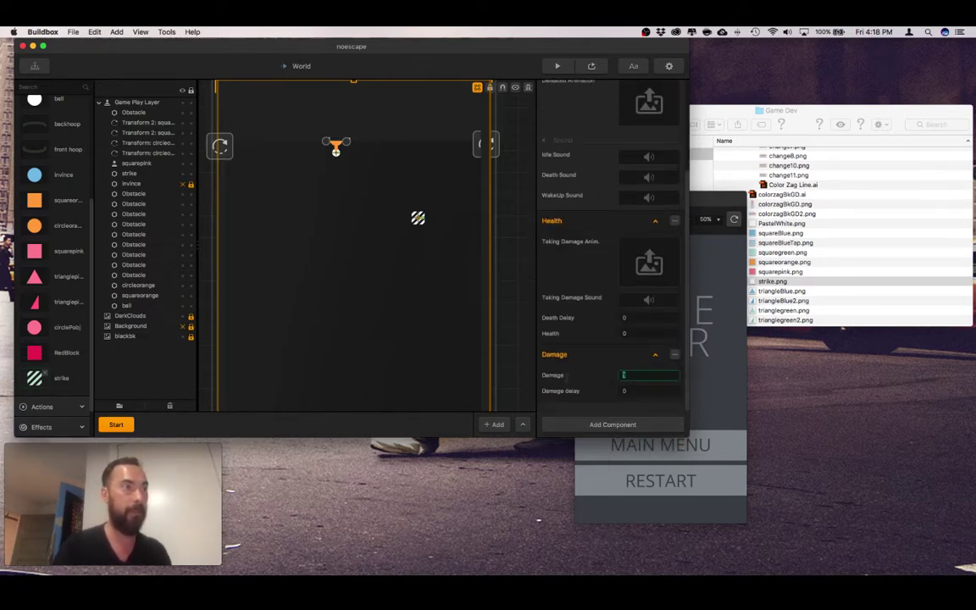
left_click(465, 327)
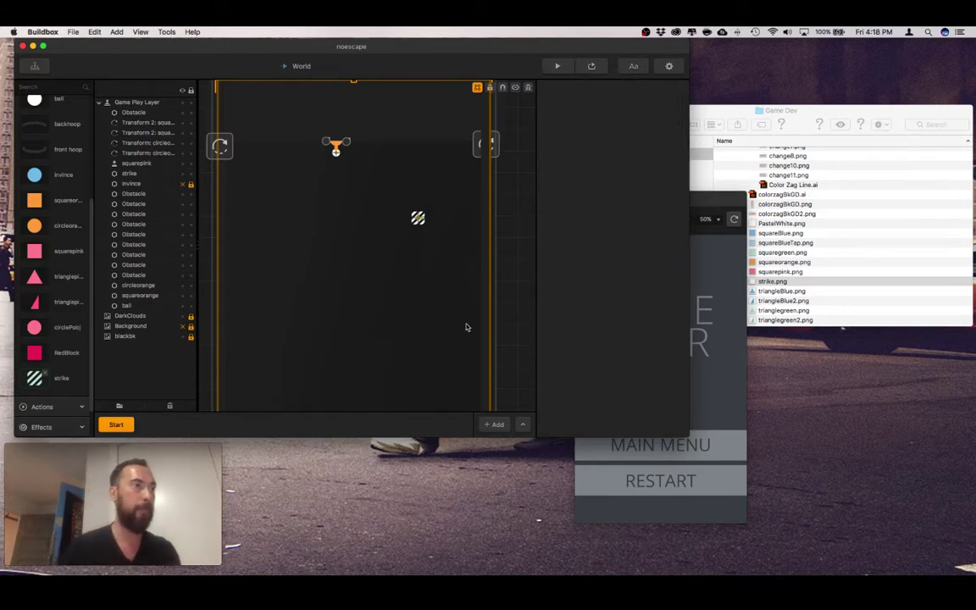
- Restart the preview, play-test the game by steering the pink character beneath the falling strikes, and close the preview
left_click(720, 268)
left_click(733, 219)
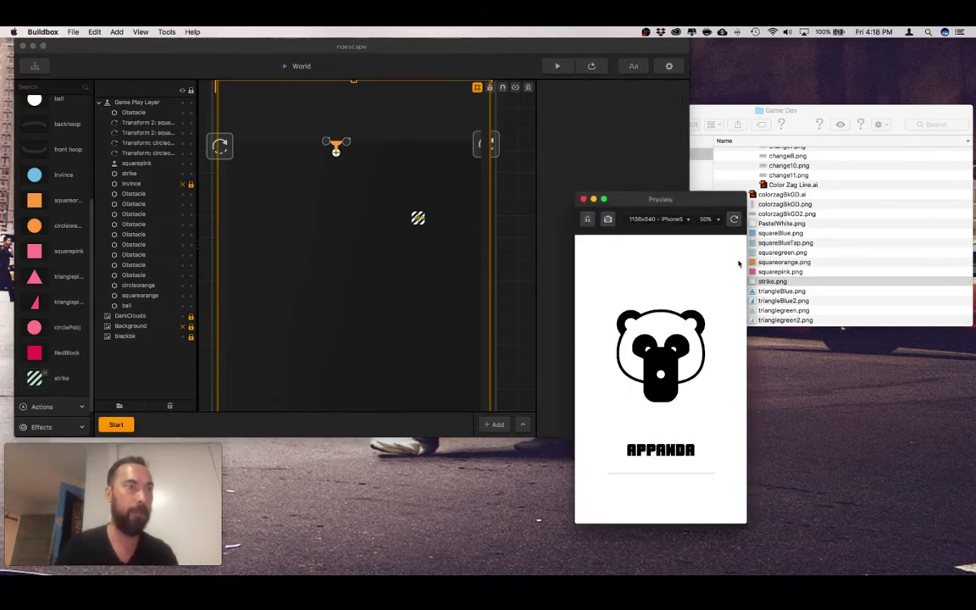
left_click(675, 455)
left_click_drag(676, 458, 706, 456)
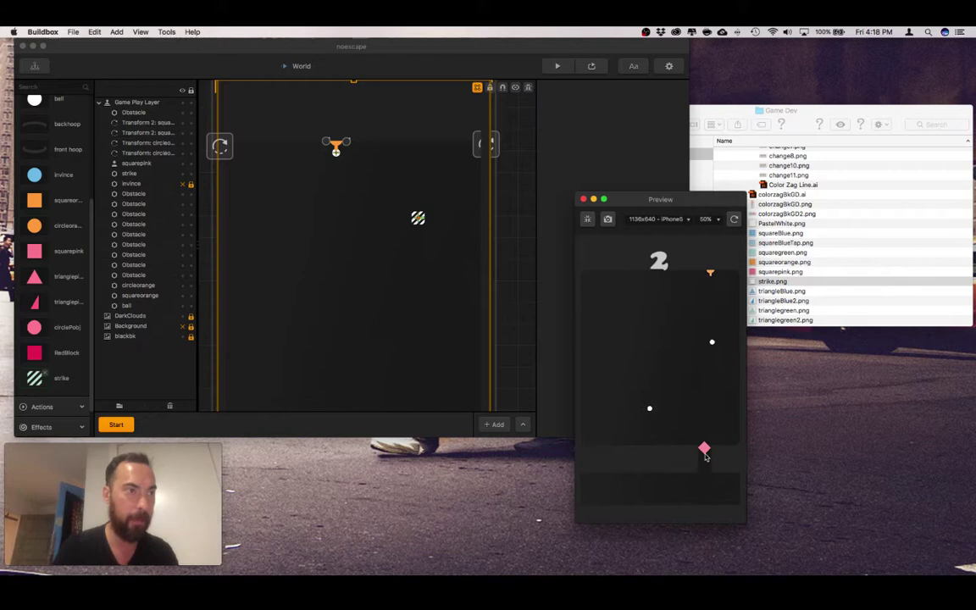
mouse_move(704, 456)
left_mouse_down()
mouse_move(608, 456)
mouse_move(710, 460)
mouse_move(701, 461)
left_mouse_up()
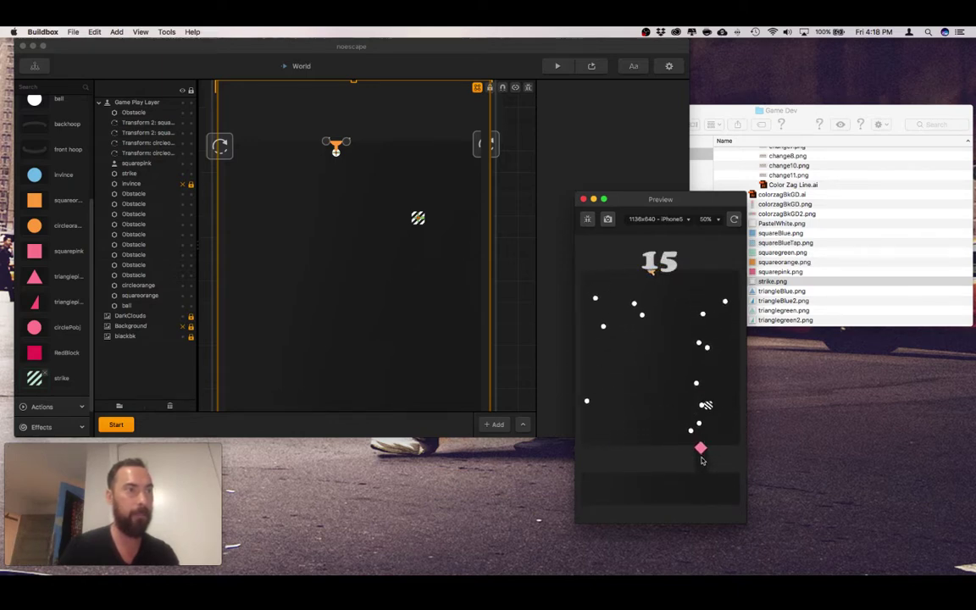
left_click(583, 200)
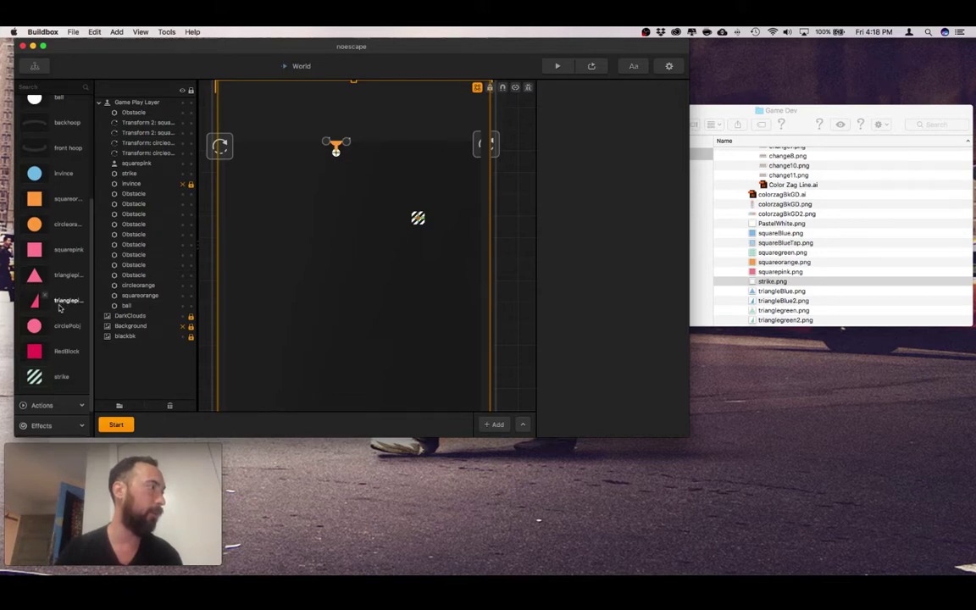
- Set the squareBlueTap action's type to Kill All Enemies
scroll(74, 338, "down", 2)
left_click(74, 368)
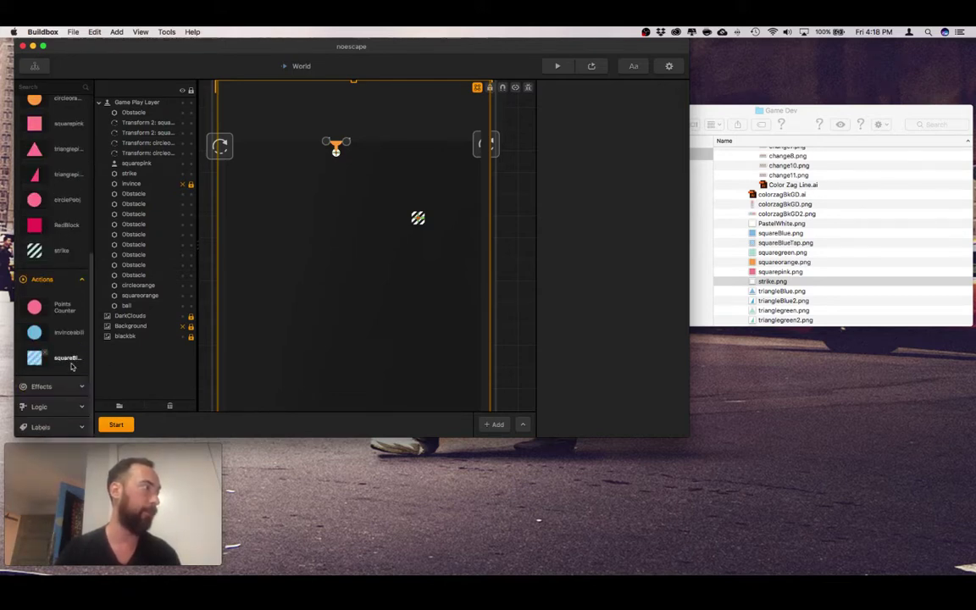
left_click(71, 359)
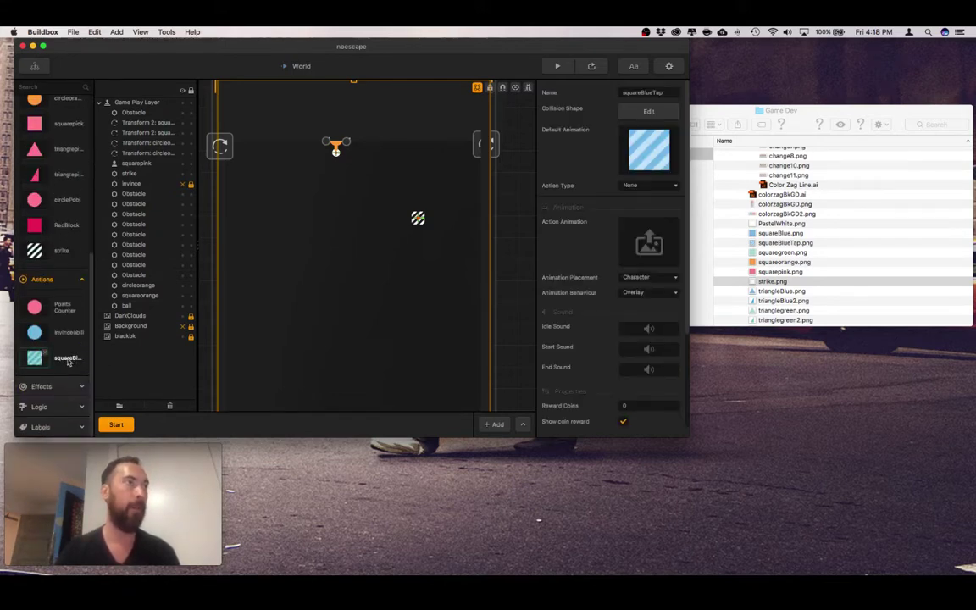
left_click(631, 186)
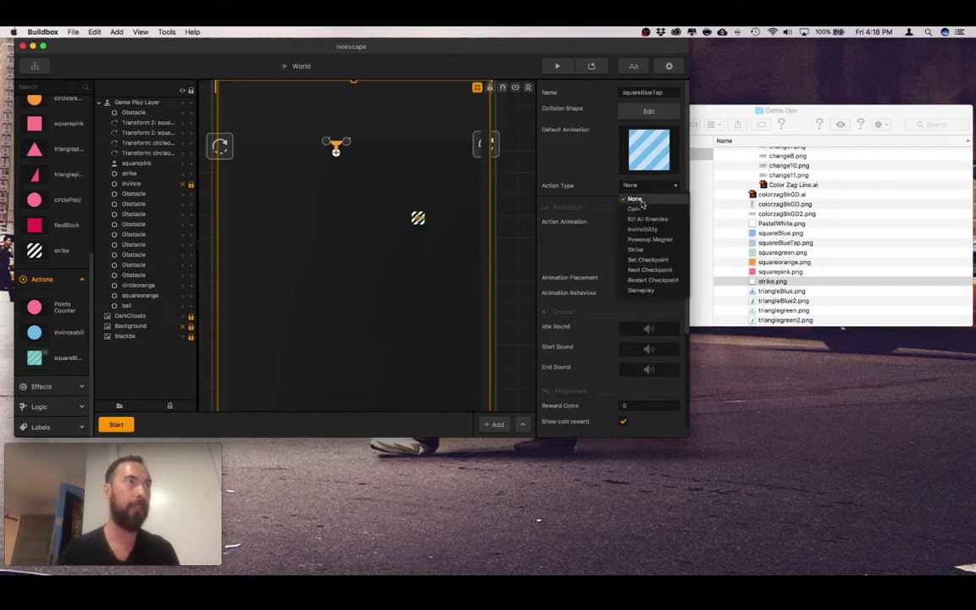
left_click(645, 218)
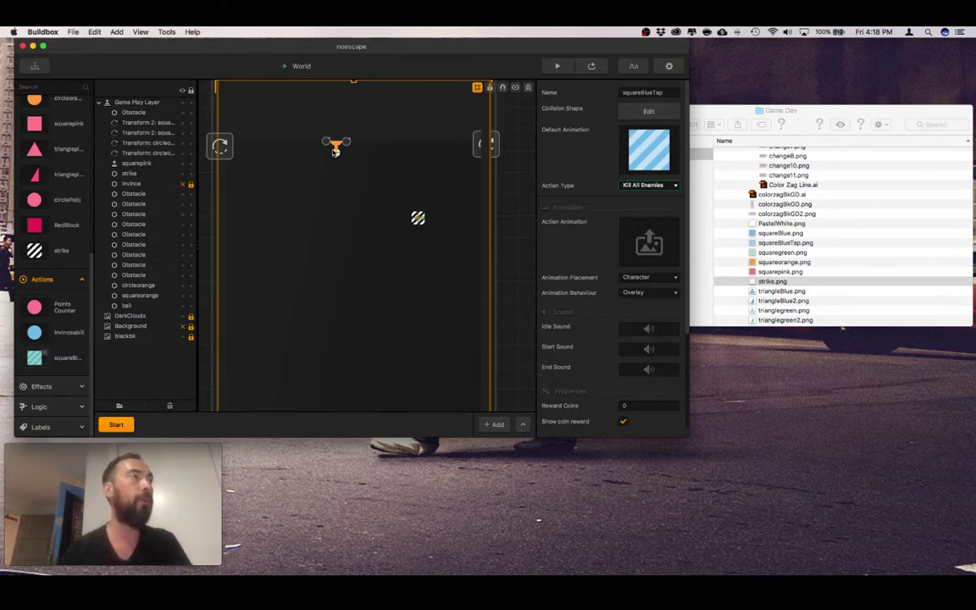
- Try placing the squareBlueTap action in the scene below the ball spawner
left_click(339, 158)
left_click(336, 151)
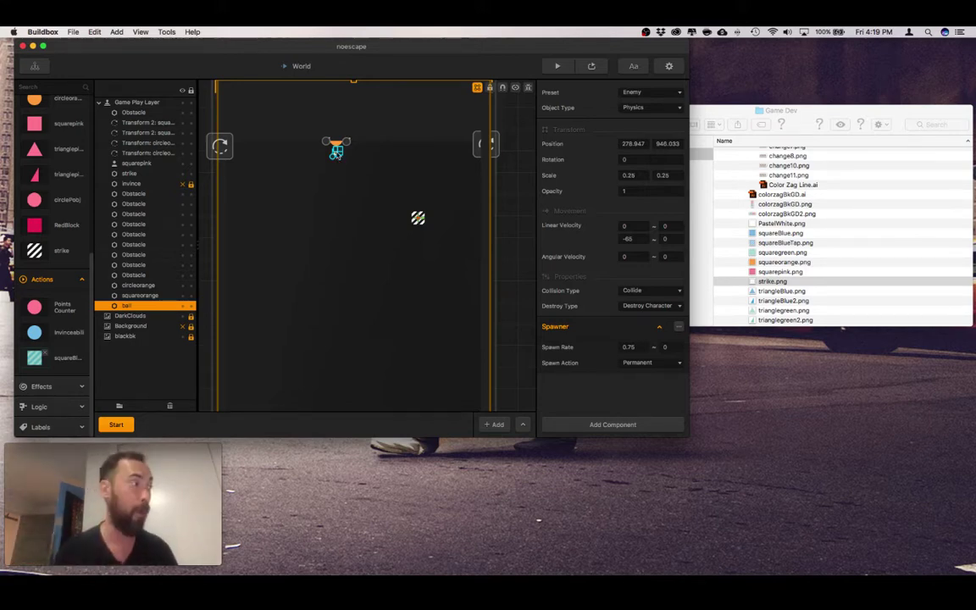
left_click_drag(34, 357, 347, 316)
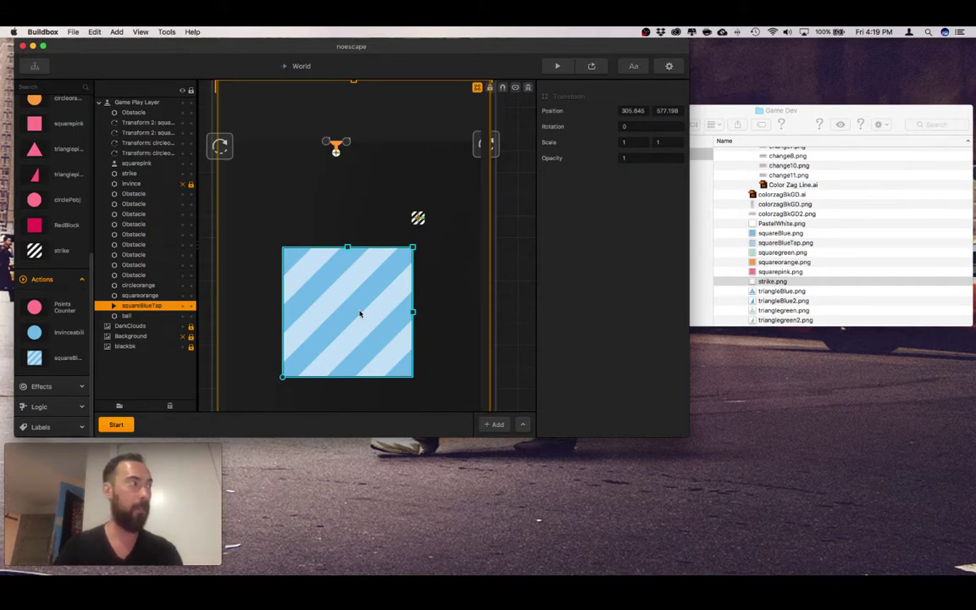
key("BackSpace")
- Paste the squareBlueTap action into the strike asset's default animation, set its position to 0, 0, and close the Animation Editor
left_click(419, 220)
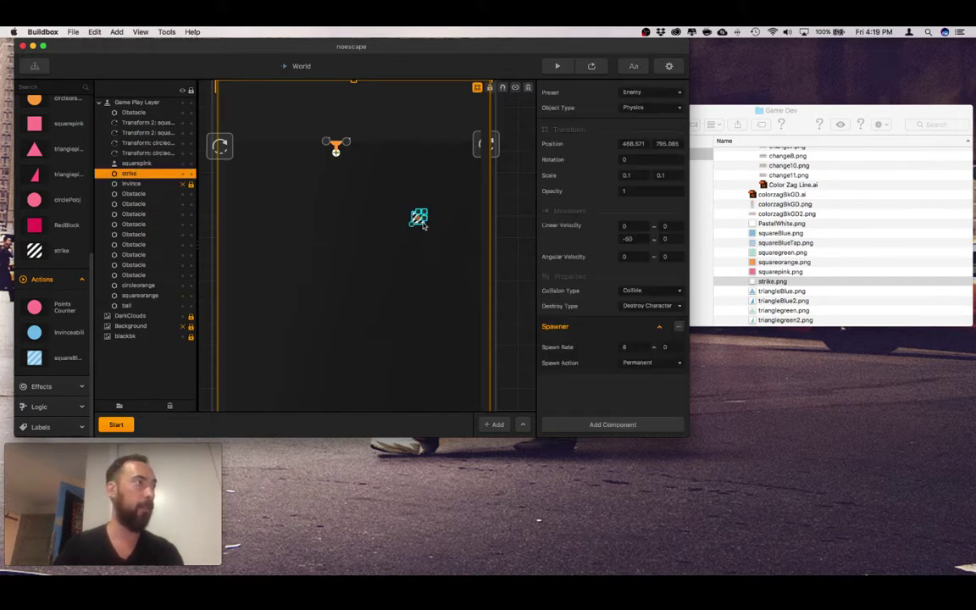
left_click(34, 250)
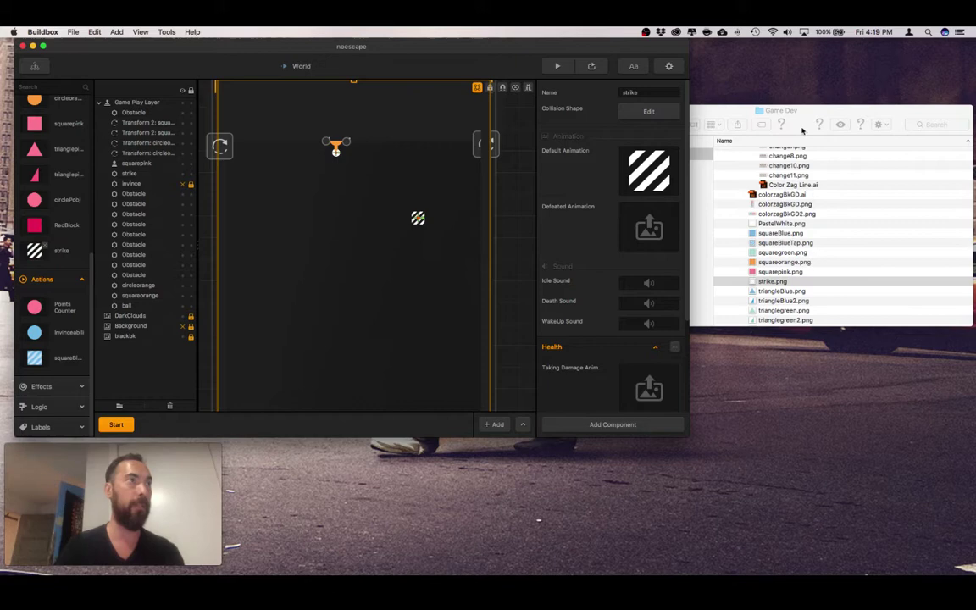
left_click(659, 155)
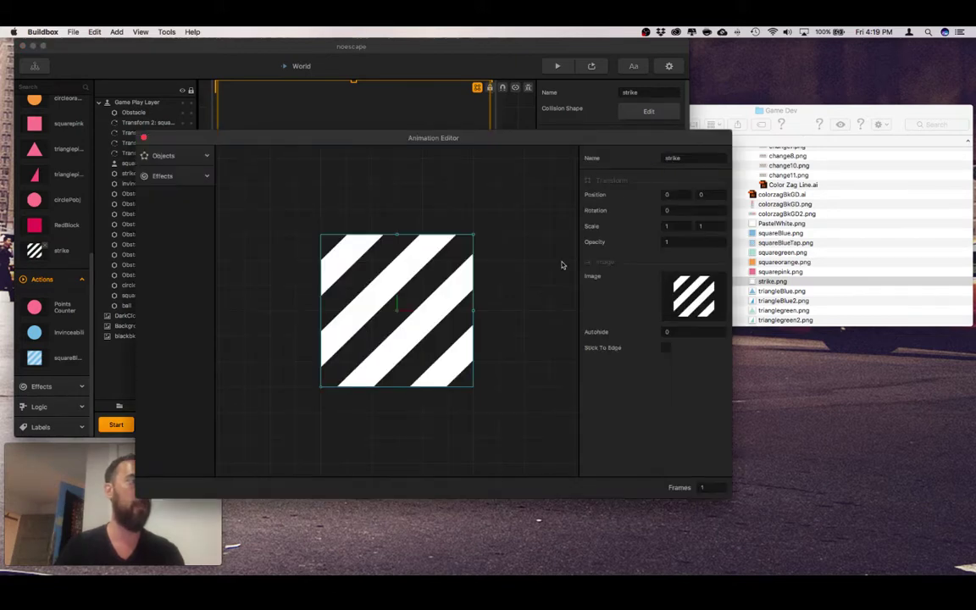
left_click(675, 176)
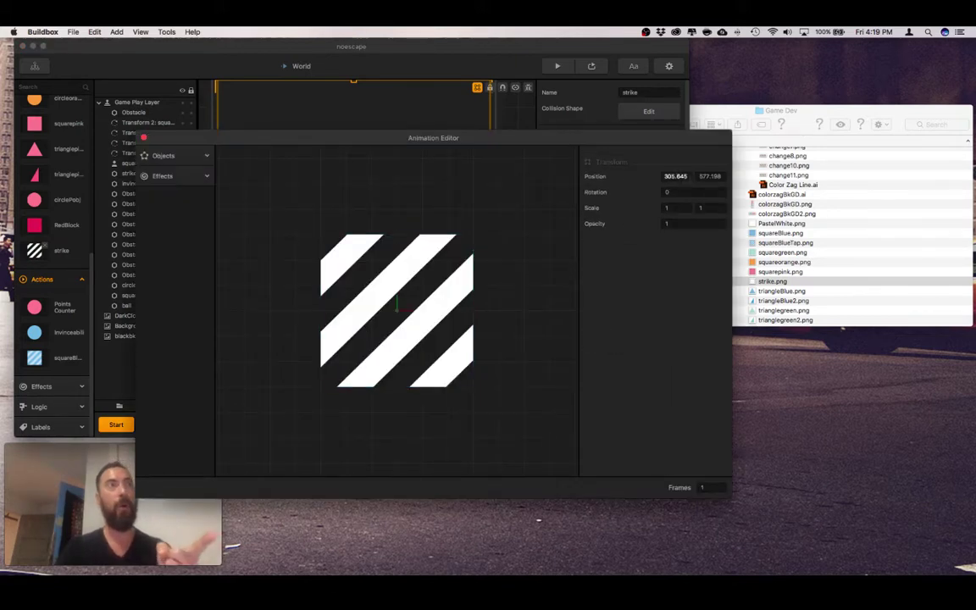
key("super+a")
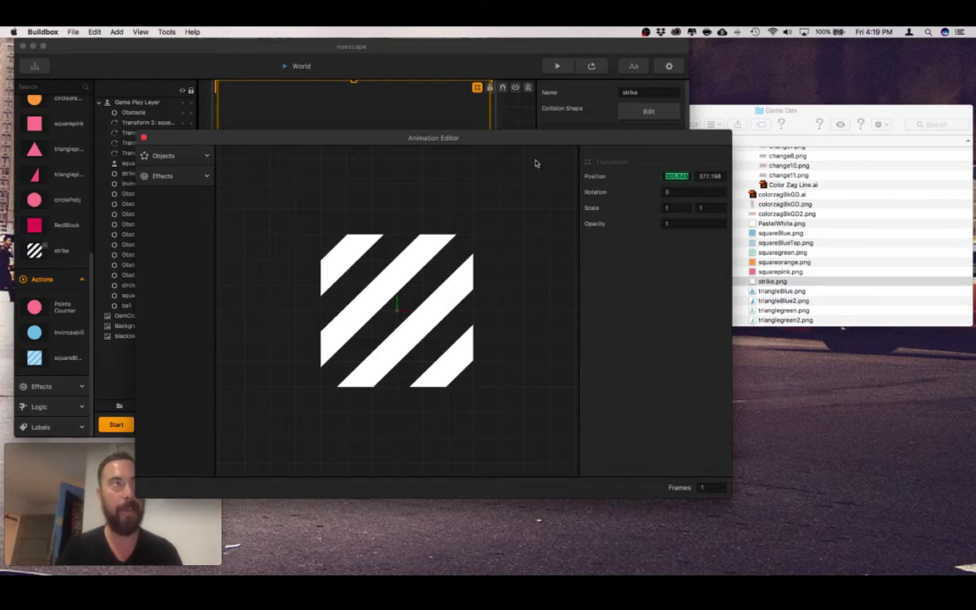
type("0")
key("Tab")
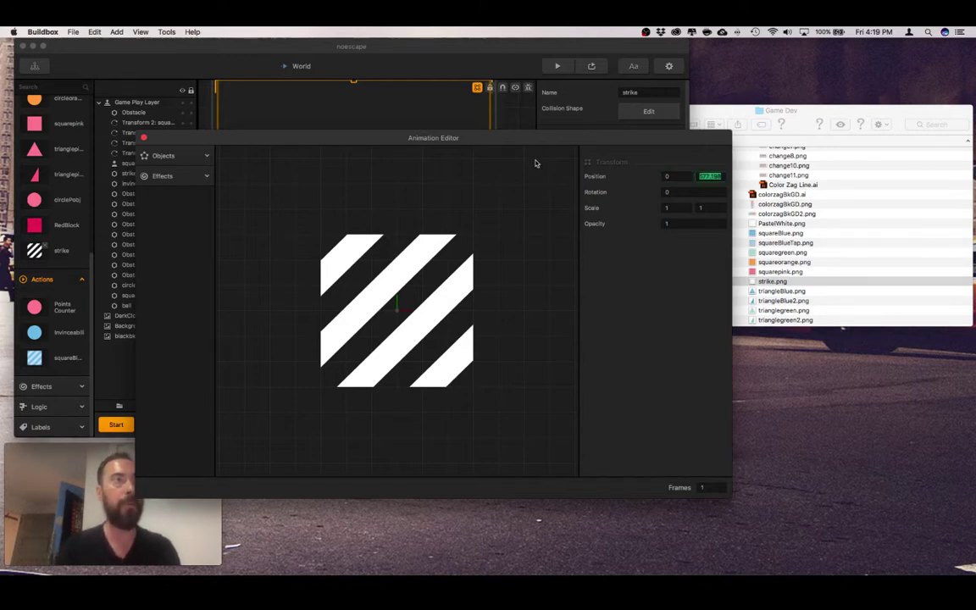
type("0")
key("Tab")
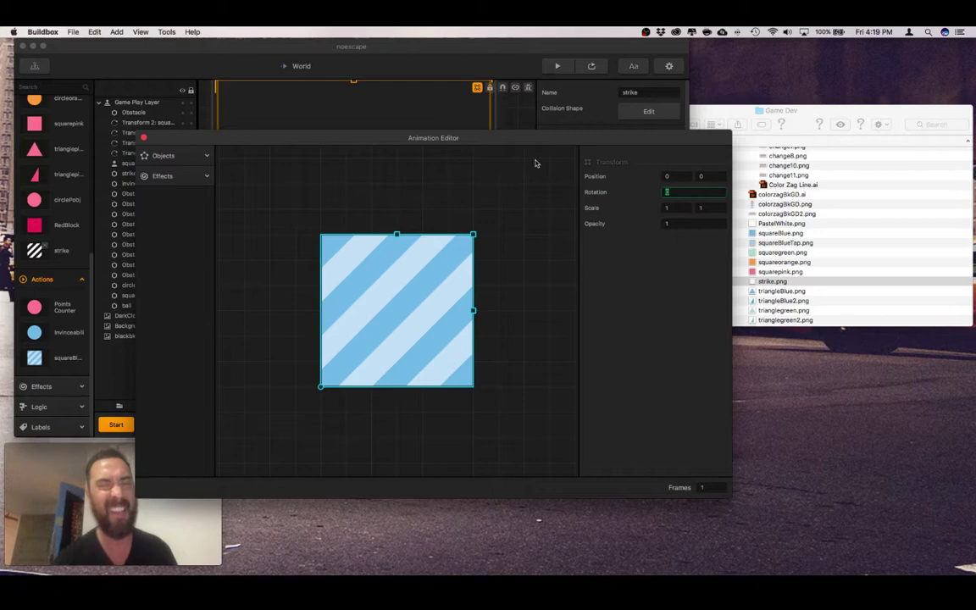
left_click(144, 139)
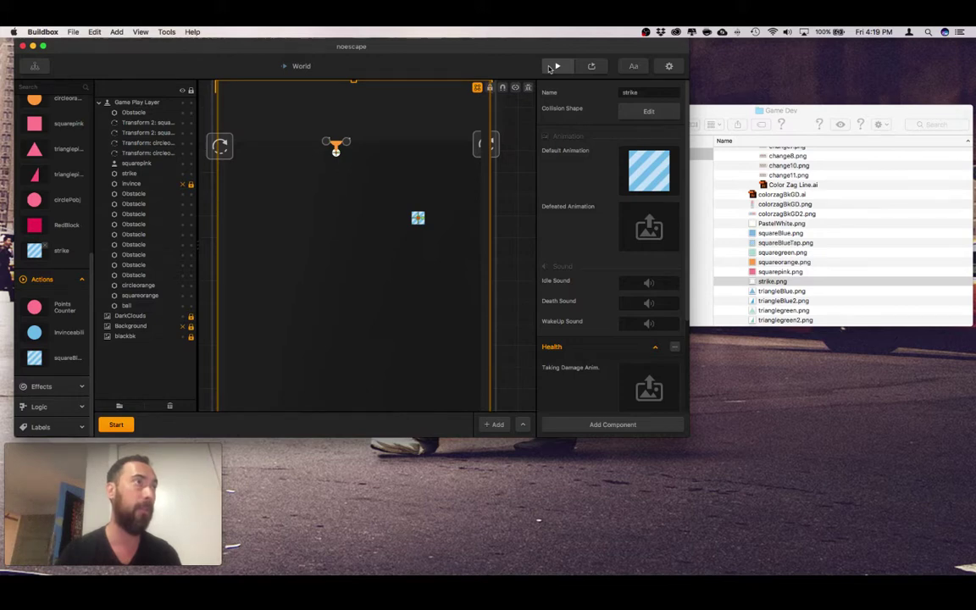
- Show collision shapes in the scene and the game preview, play-test by steering the pink character, and close the preview
mouse_move(642, 182)
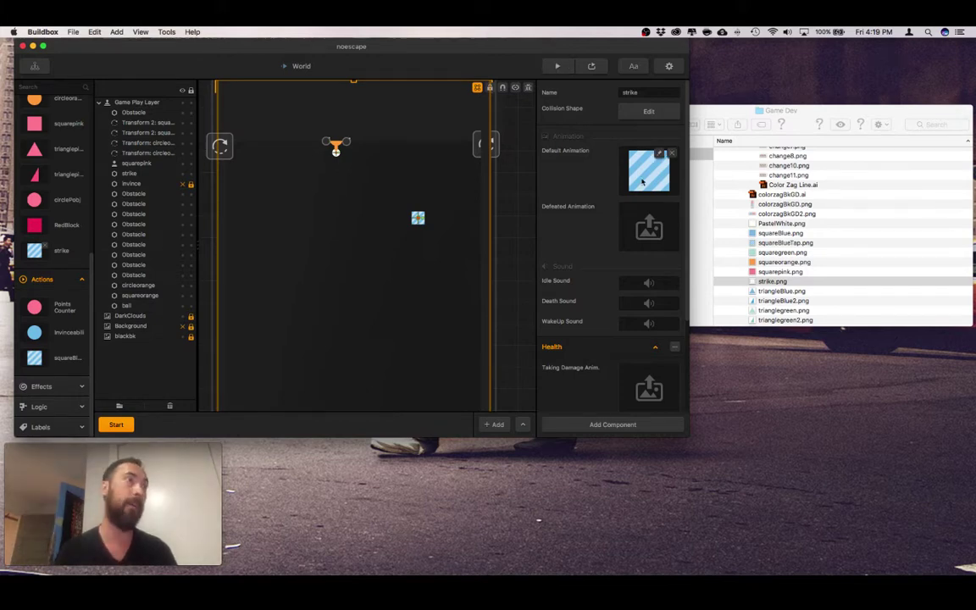
left_click(528, 88)
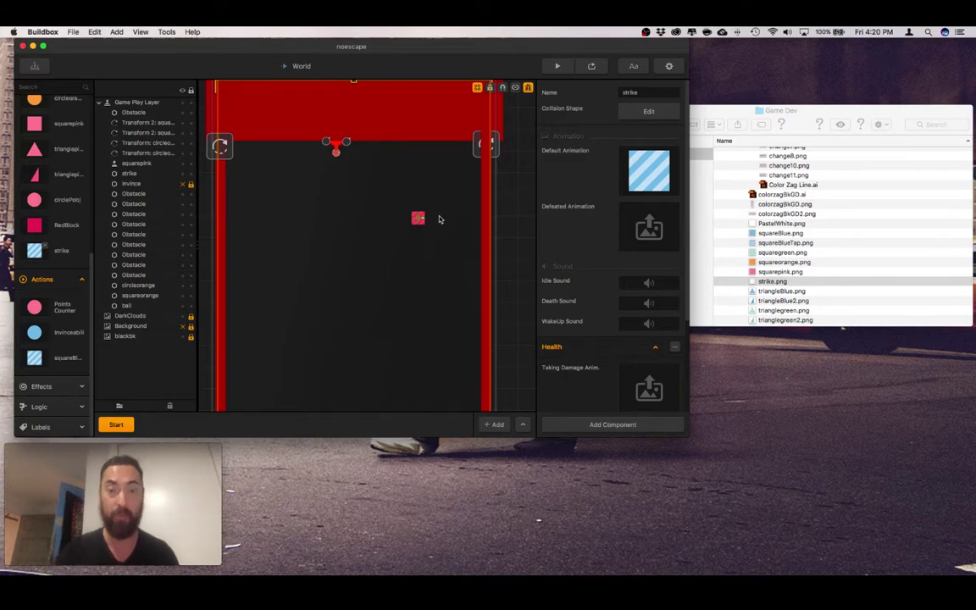
left_click(557, 65)
left_click(587, 218)
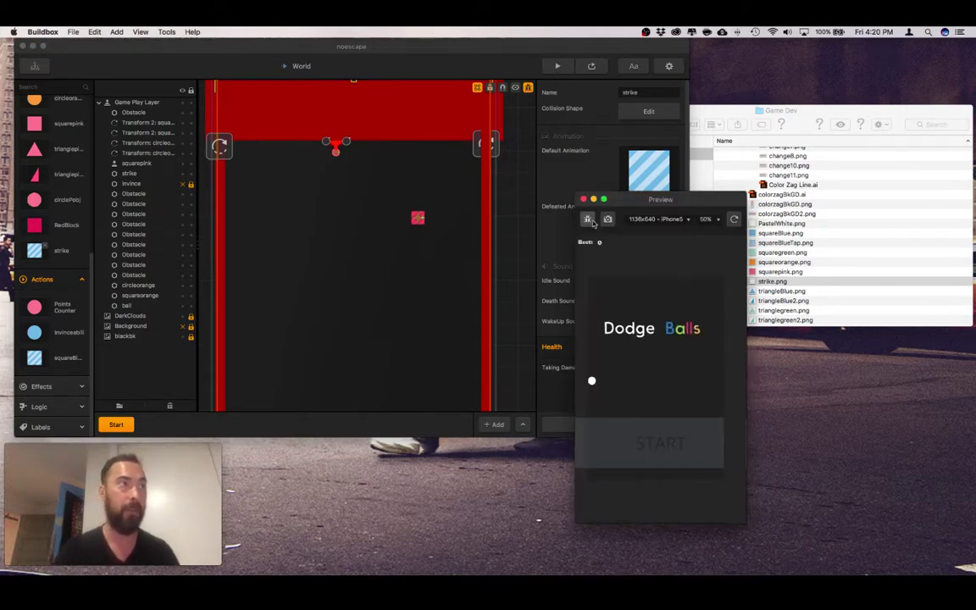
left_click(661, 442)
left_click_drag(661, 441, 700, 445)
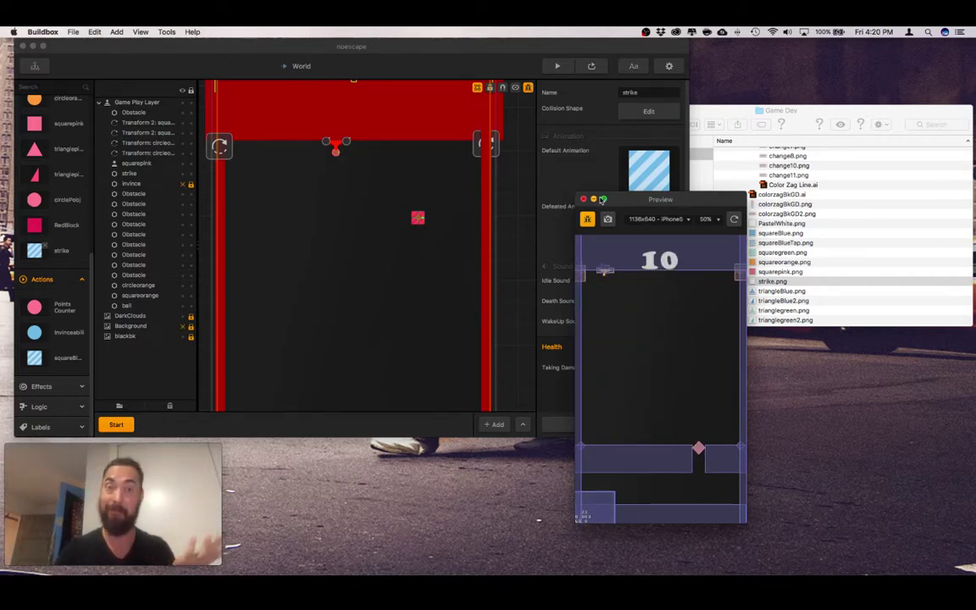
left_click(582, 198)
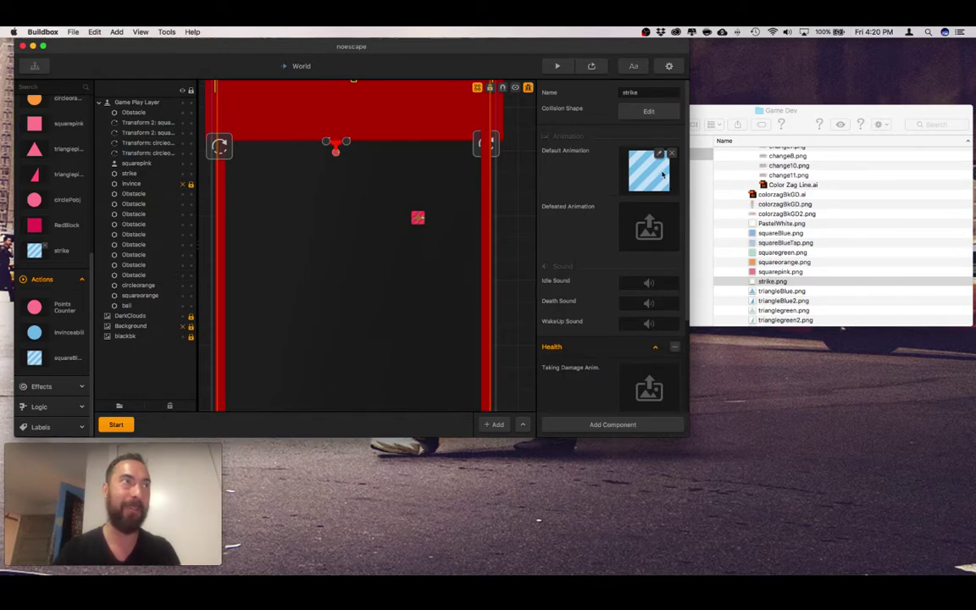
- Scale the squareBlueTap action inside the strike's default animation to 0.11 by 0.11 and close the Animation Editor
left_click(659, 156)
left_click(414, 355)
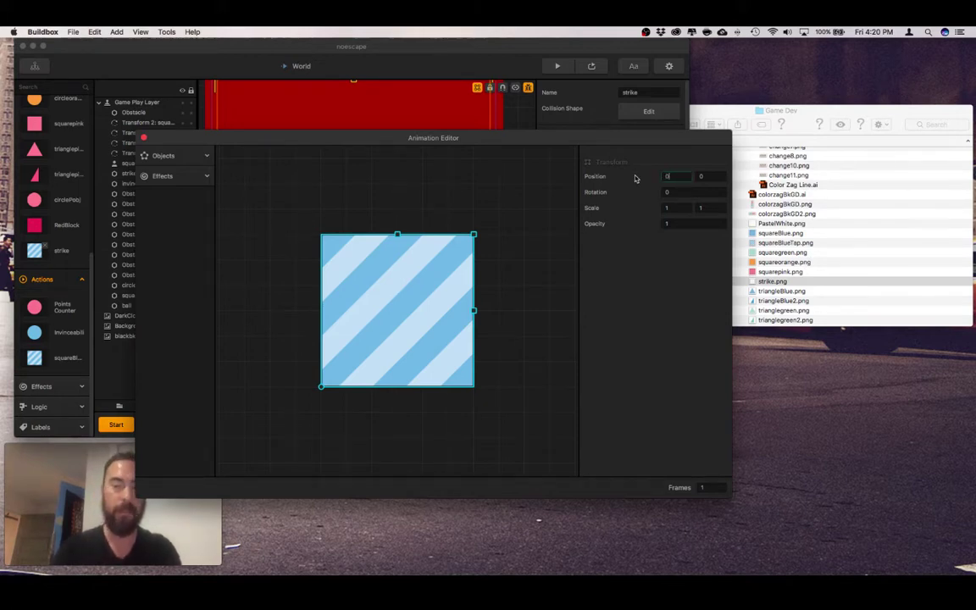
key("Tab")
key("Tab")
key("Tab")
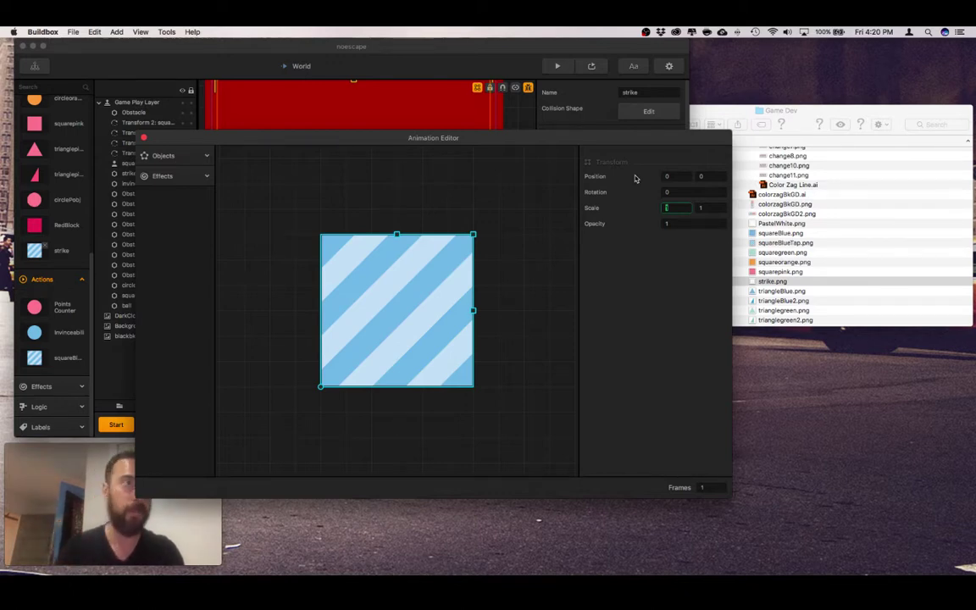
type(".11")
key("Tab")
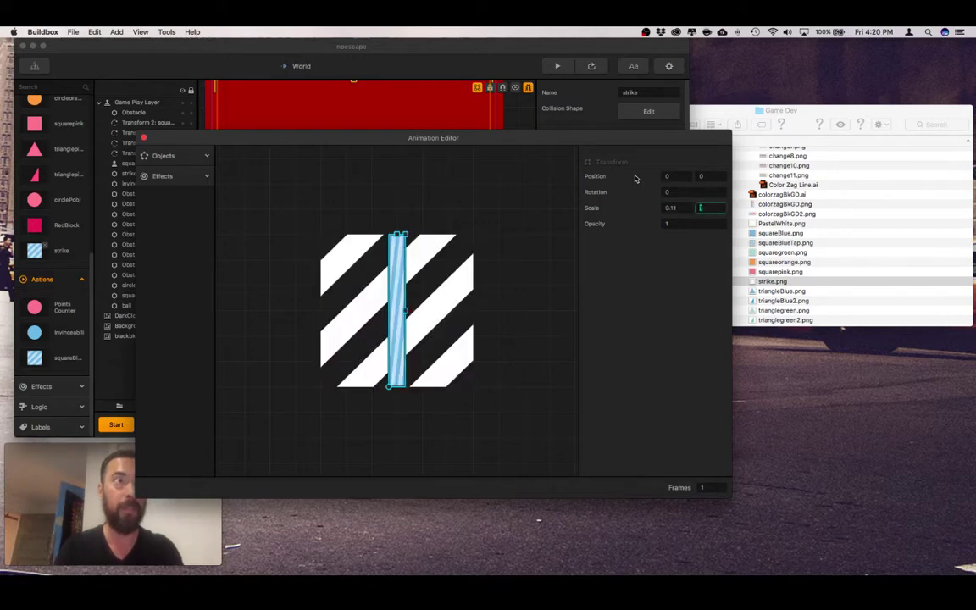
type(".11")
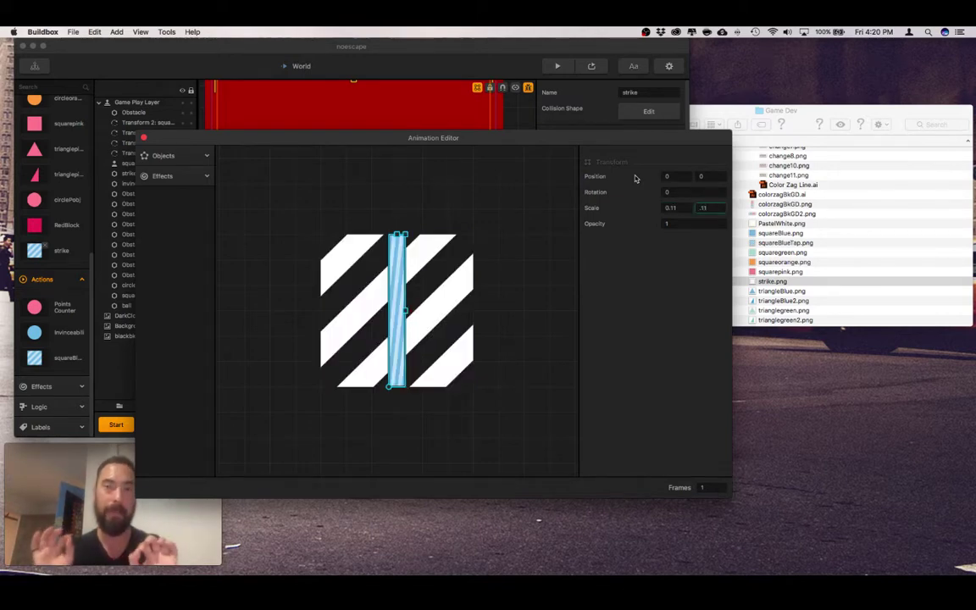
left_click(522, 243)
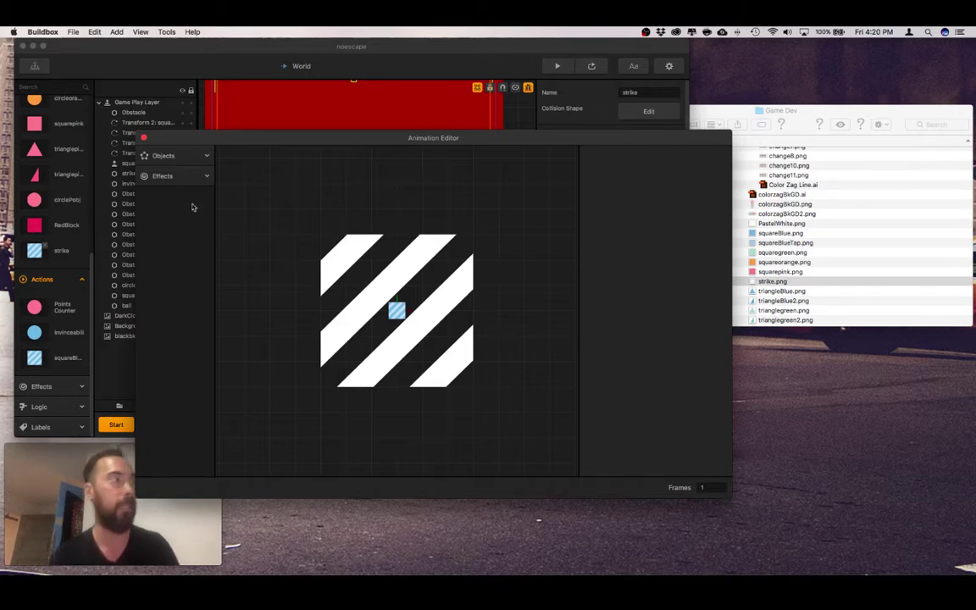
left_click(143, 138)
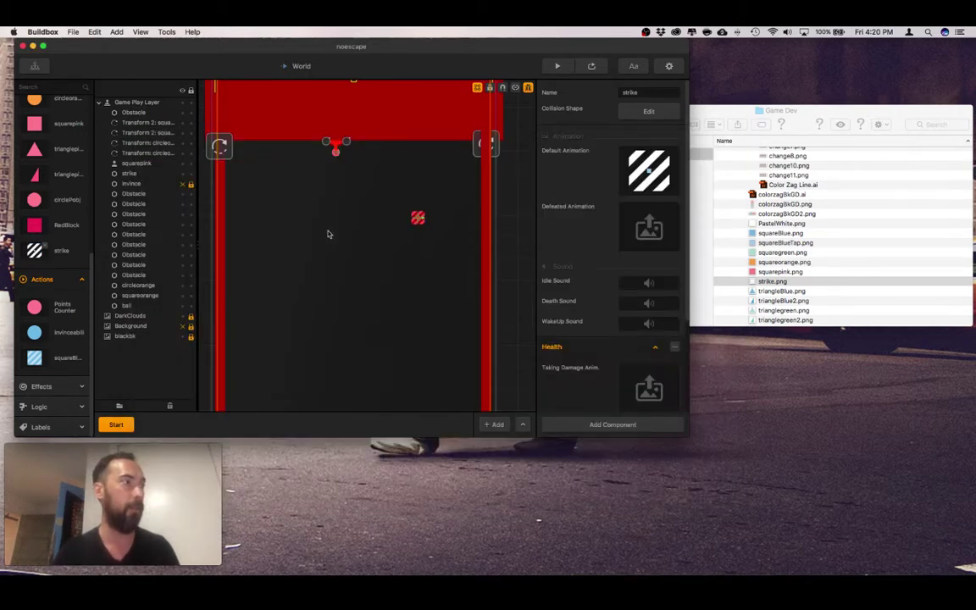
- Preview the game again and play-test the strike with its scaled-down tap action by steering the pink character
left_click(556, 66)
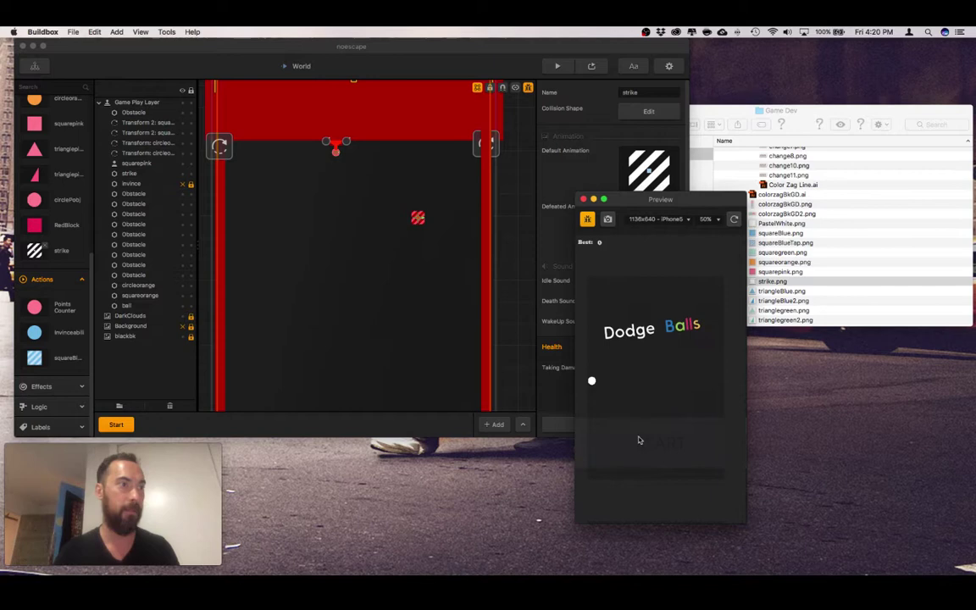
left_click(638, 439)
mouse_move(663, 449)
left_mouse_down()
mouse_move(650, 450)
mouse_move(695, 464)
mouse_move(670, 465)
mouse_move(714, 467)
mouse_move(648, 463)
left_mouse_up()
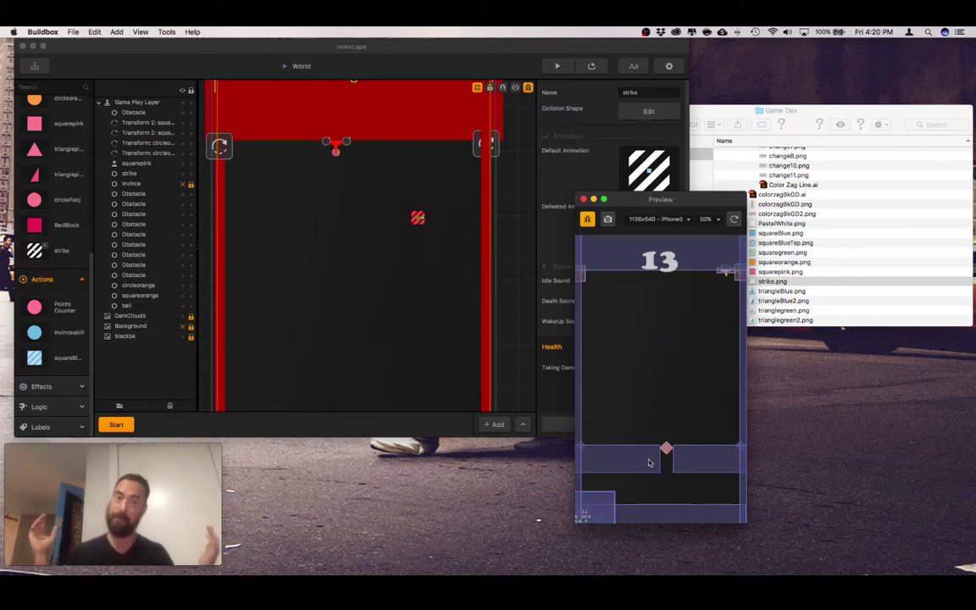